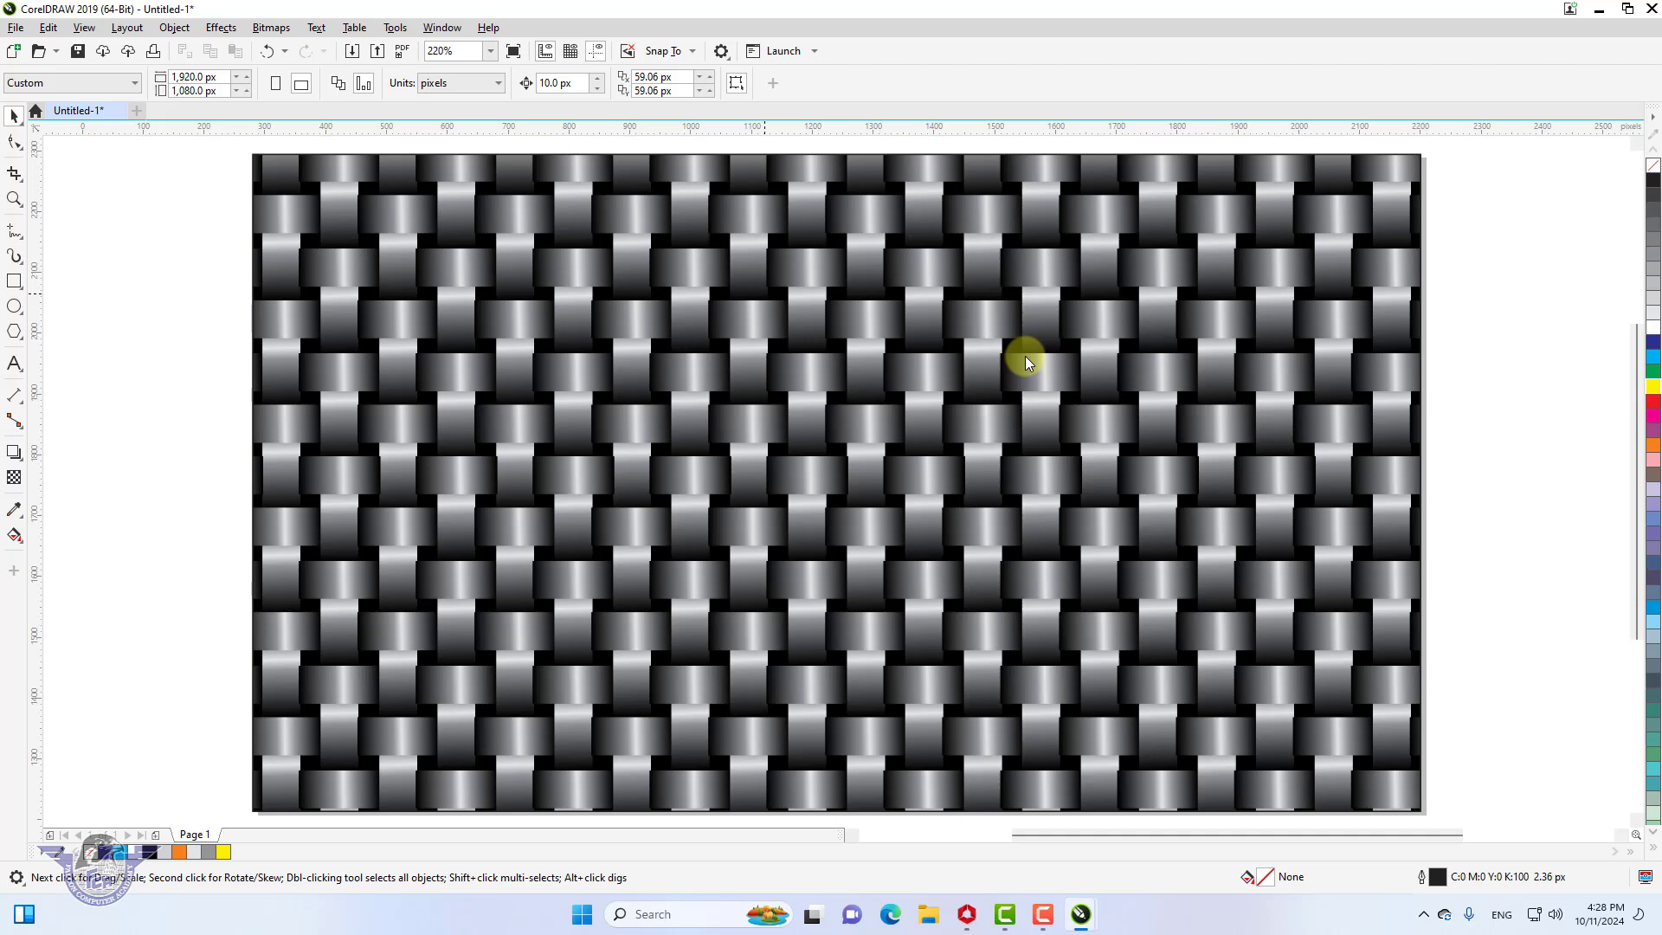
- Draw an upright rectangle about 90 × 201 px near the page's upper-left corner
click(615, 367)
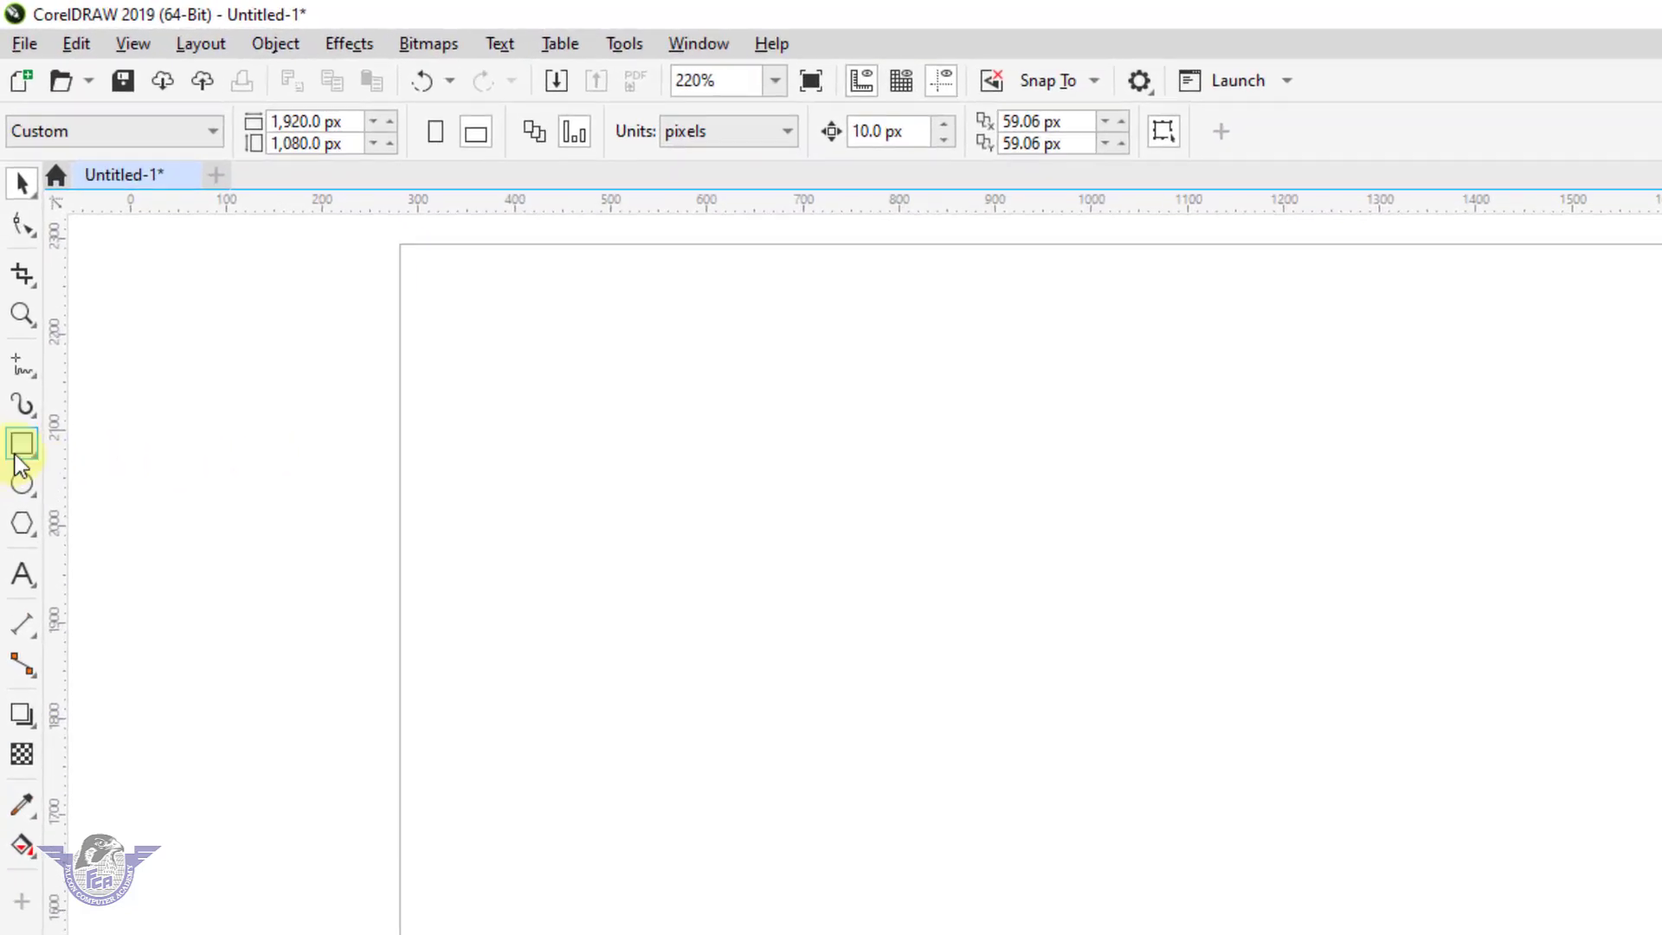
click(22, 453)
drag(558, 431, 646, 629)
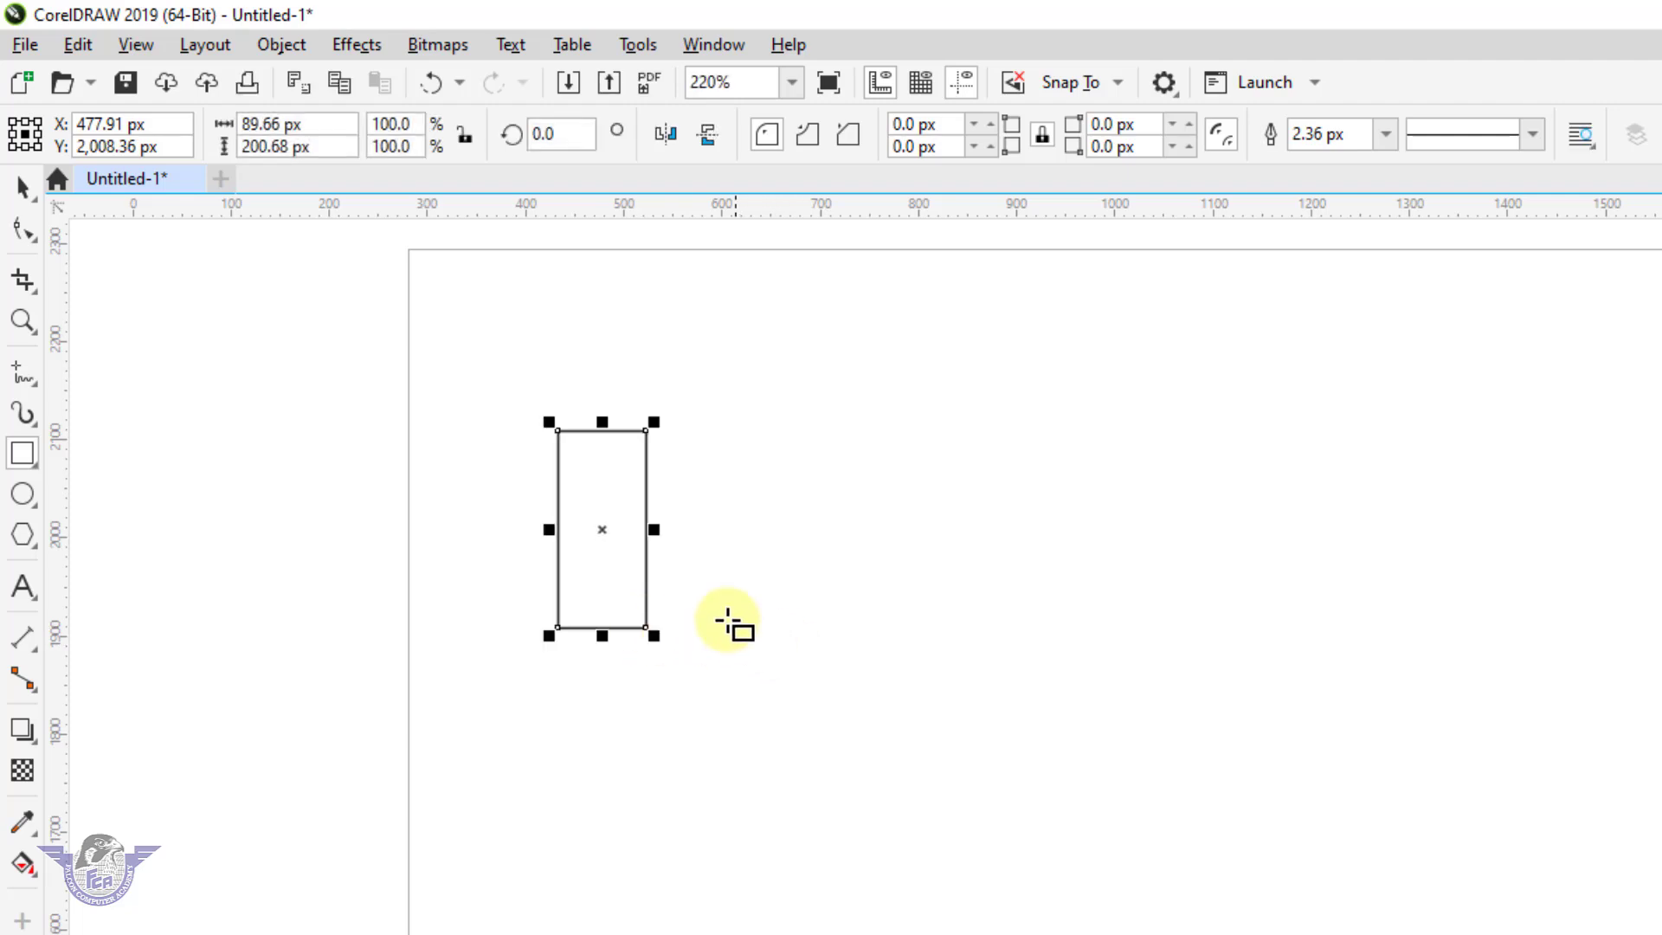
scroll(720, 712, up, 3)
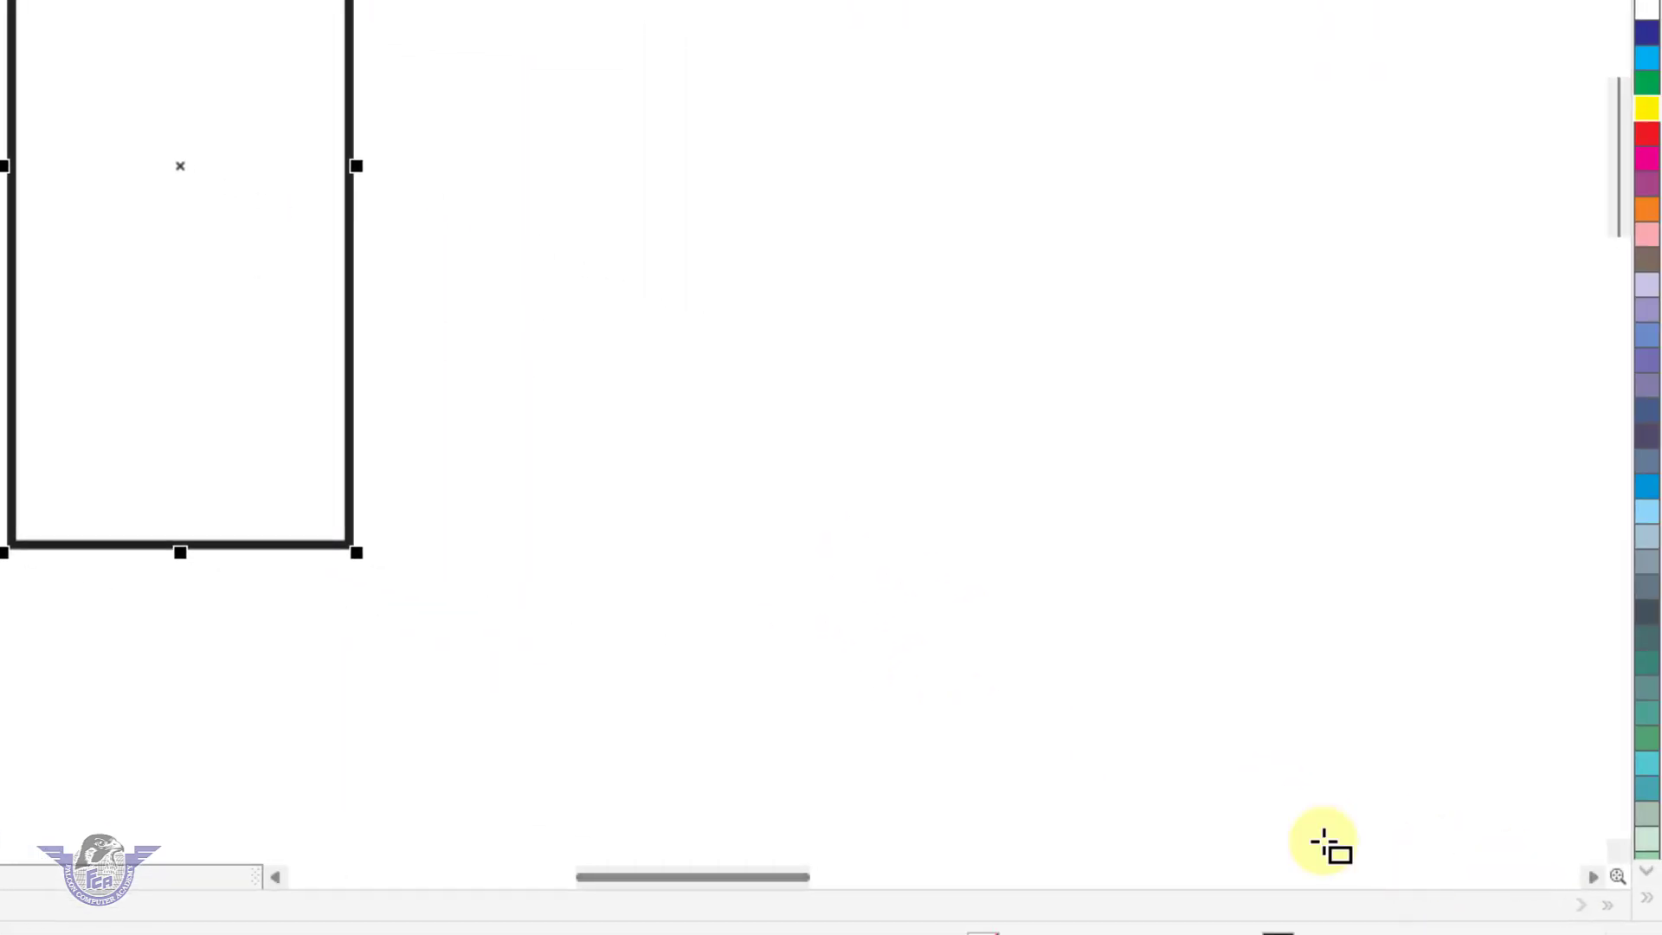
- Fill the rectangle with C100 M100 Y100 K100 black and remove its outline
click(1647, 900)
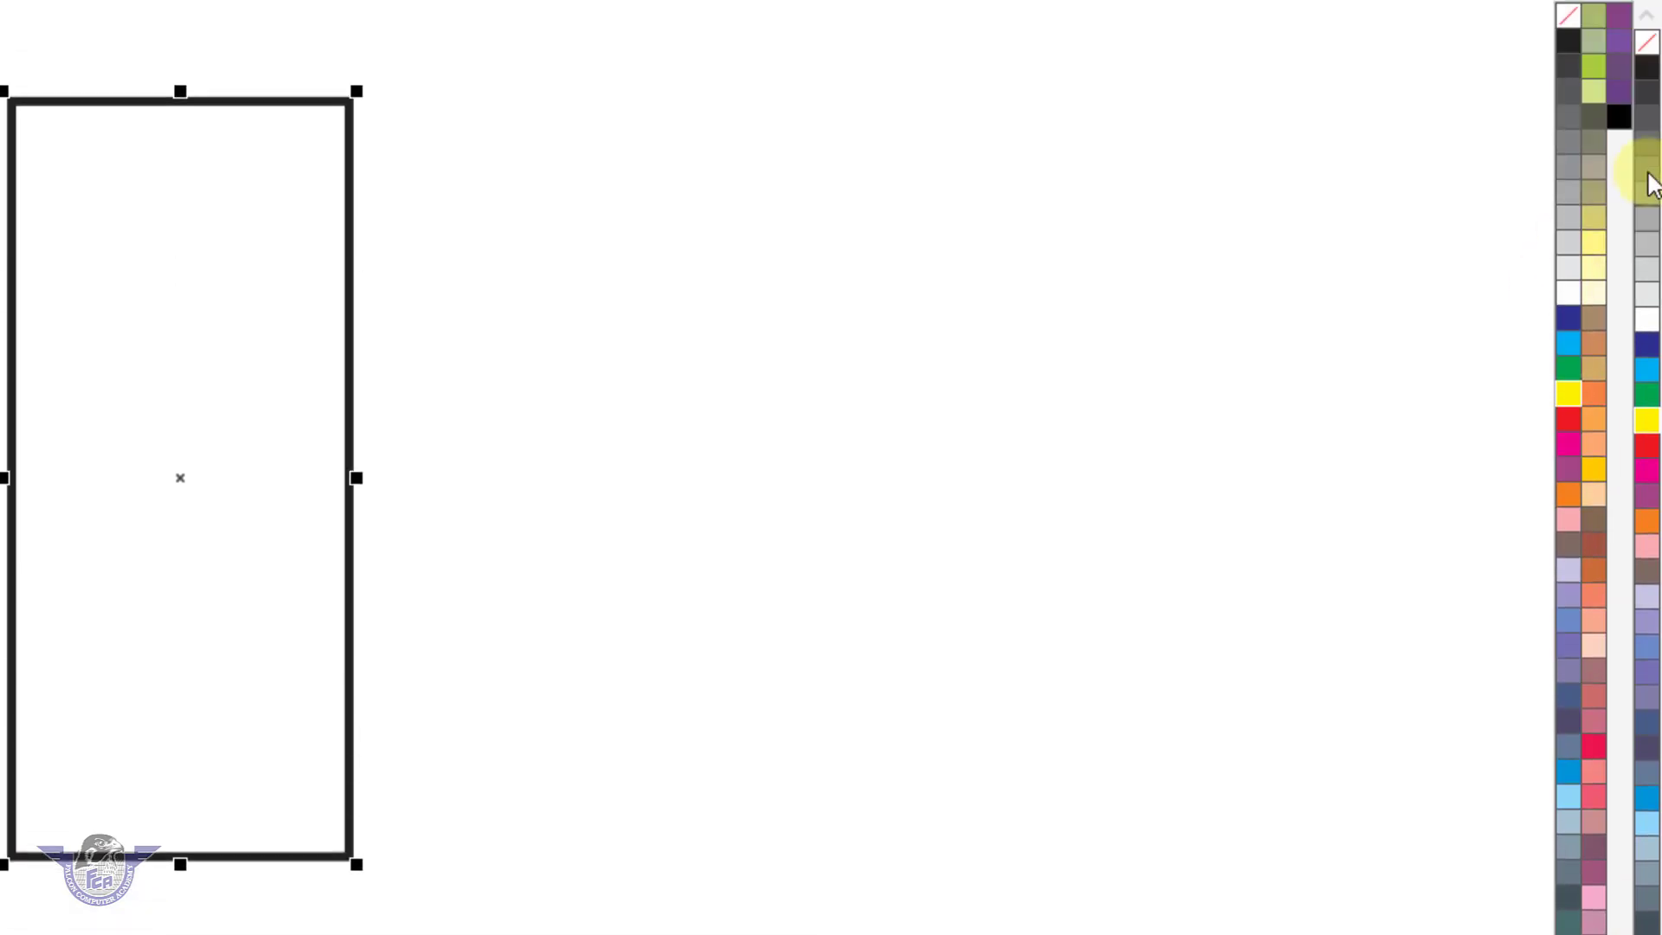
click(1617, 360)
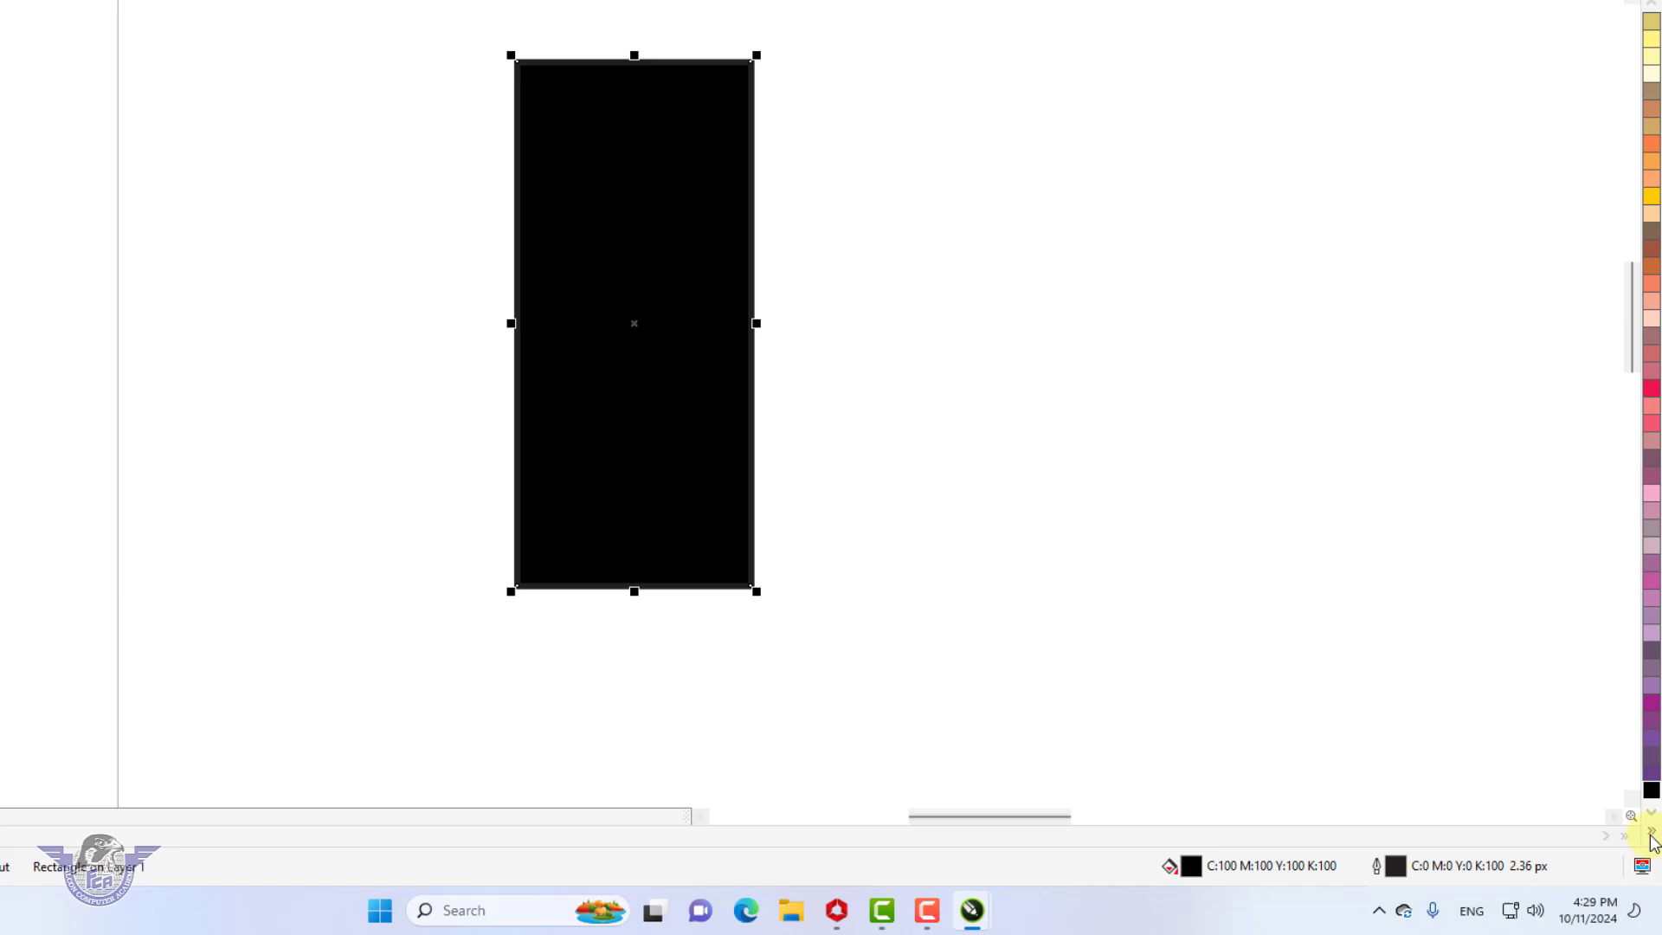
click(1651, 835)
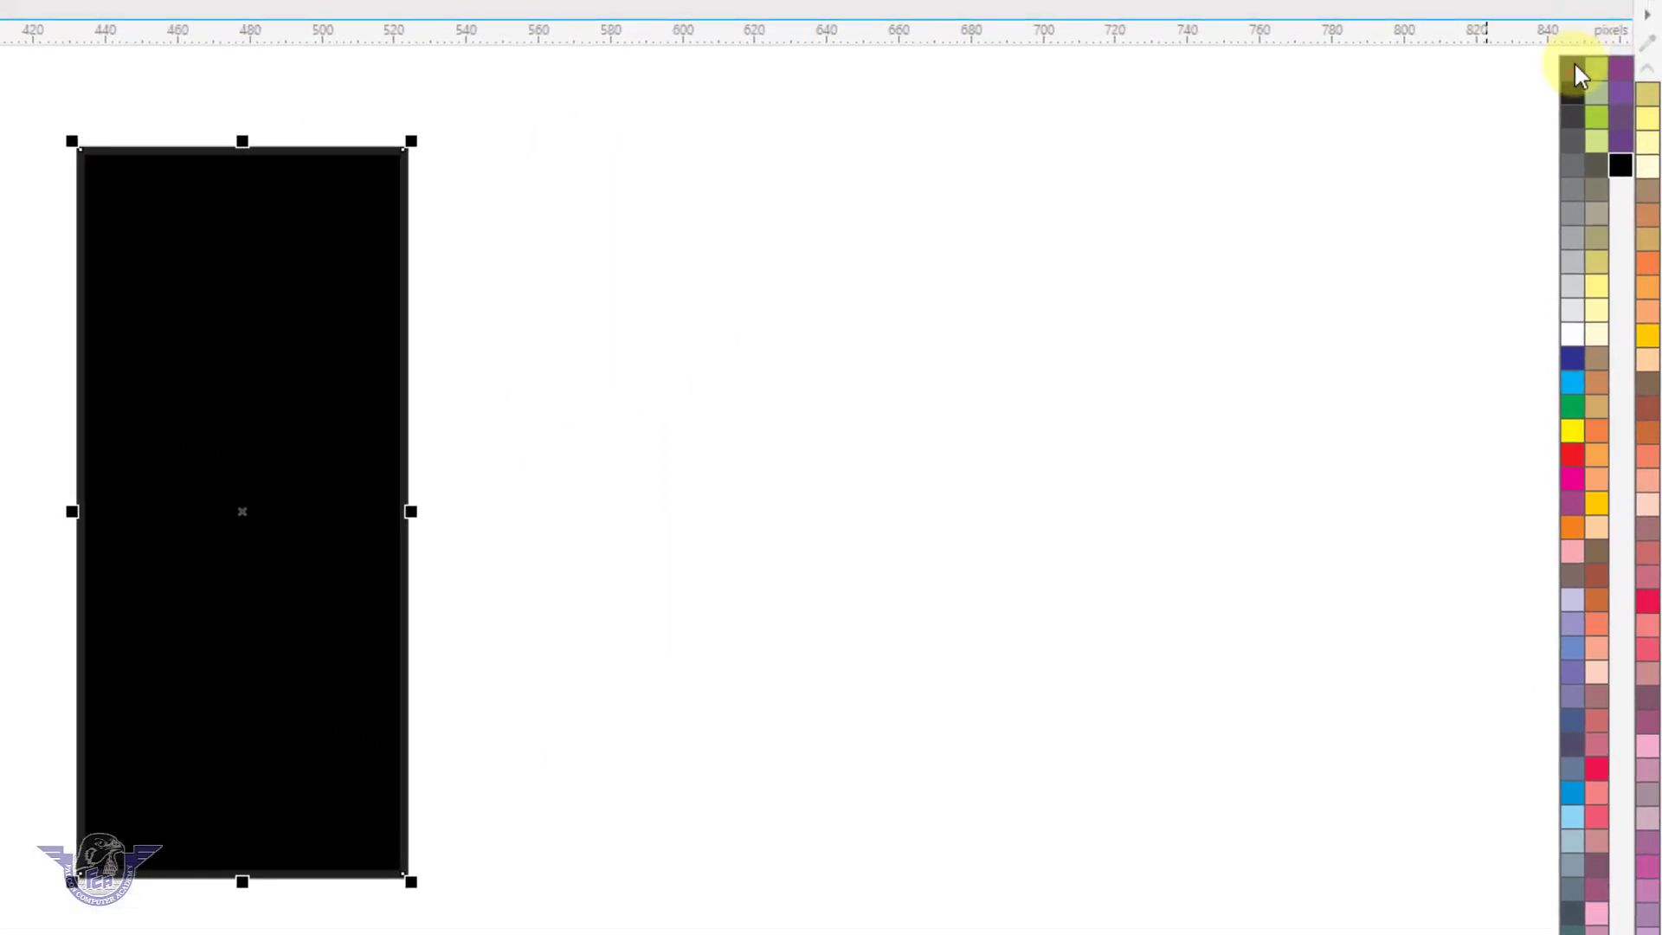
click(1562, 70)
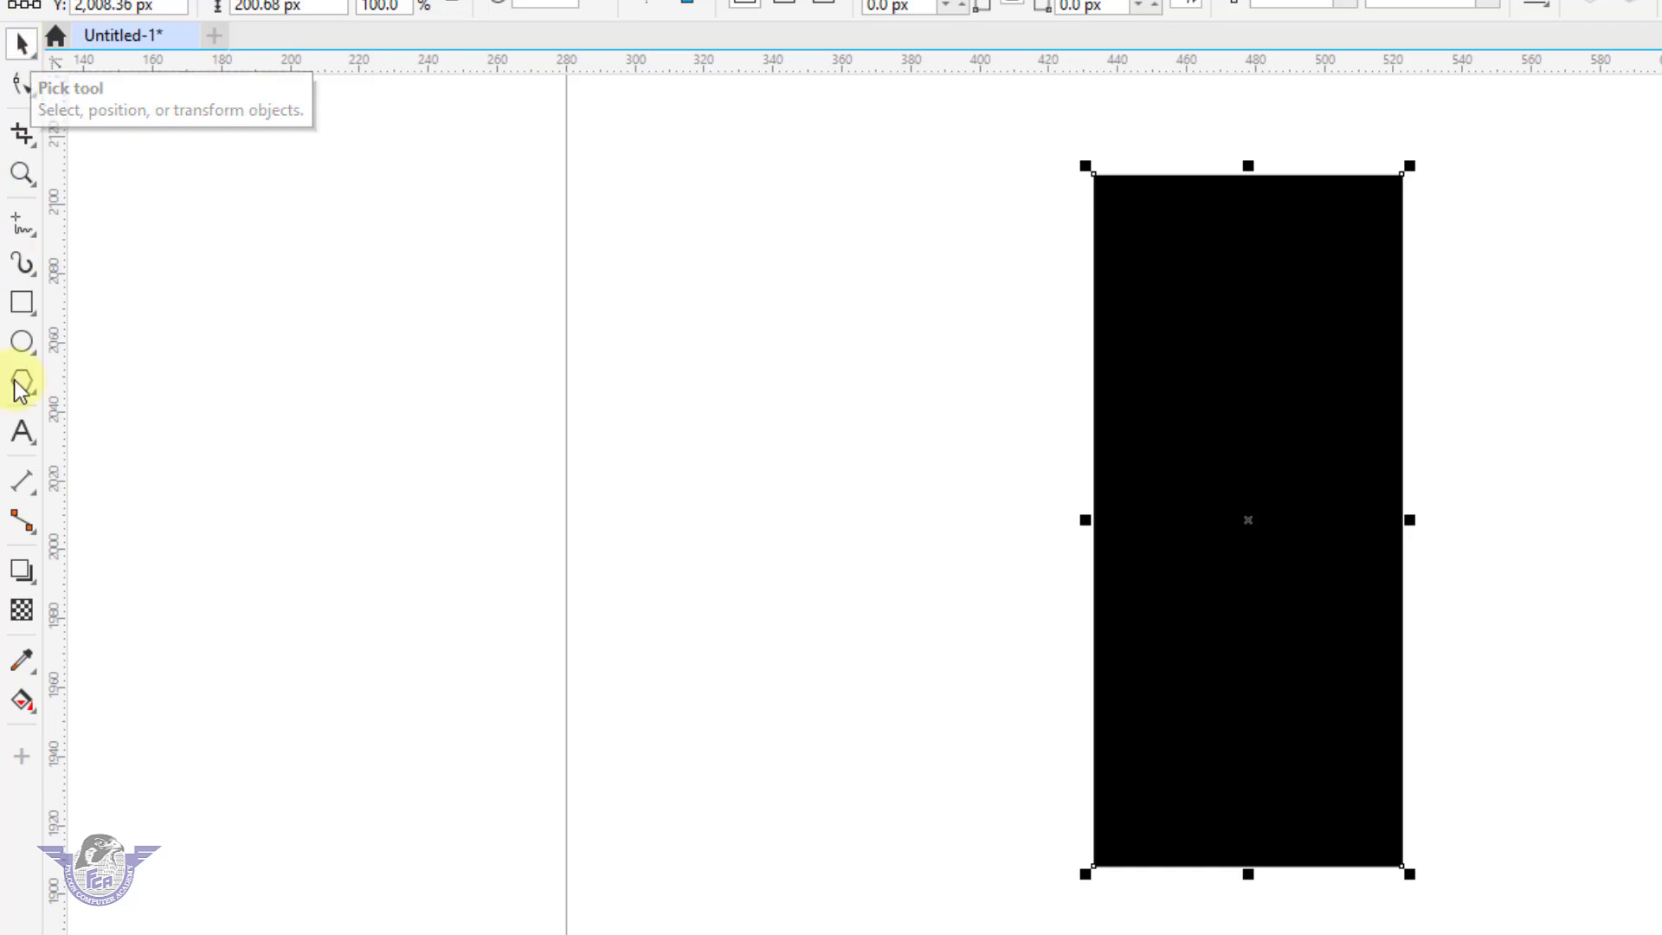
- Apply a linear fountain fill to the rectangle, running straight down its center from the top edge to the bottom edge
click(35, 714)
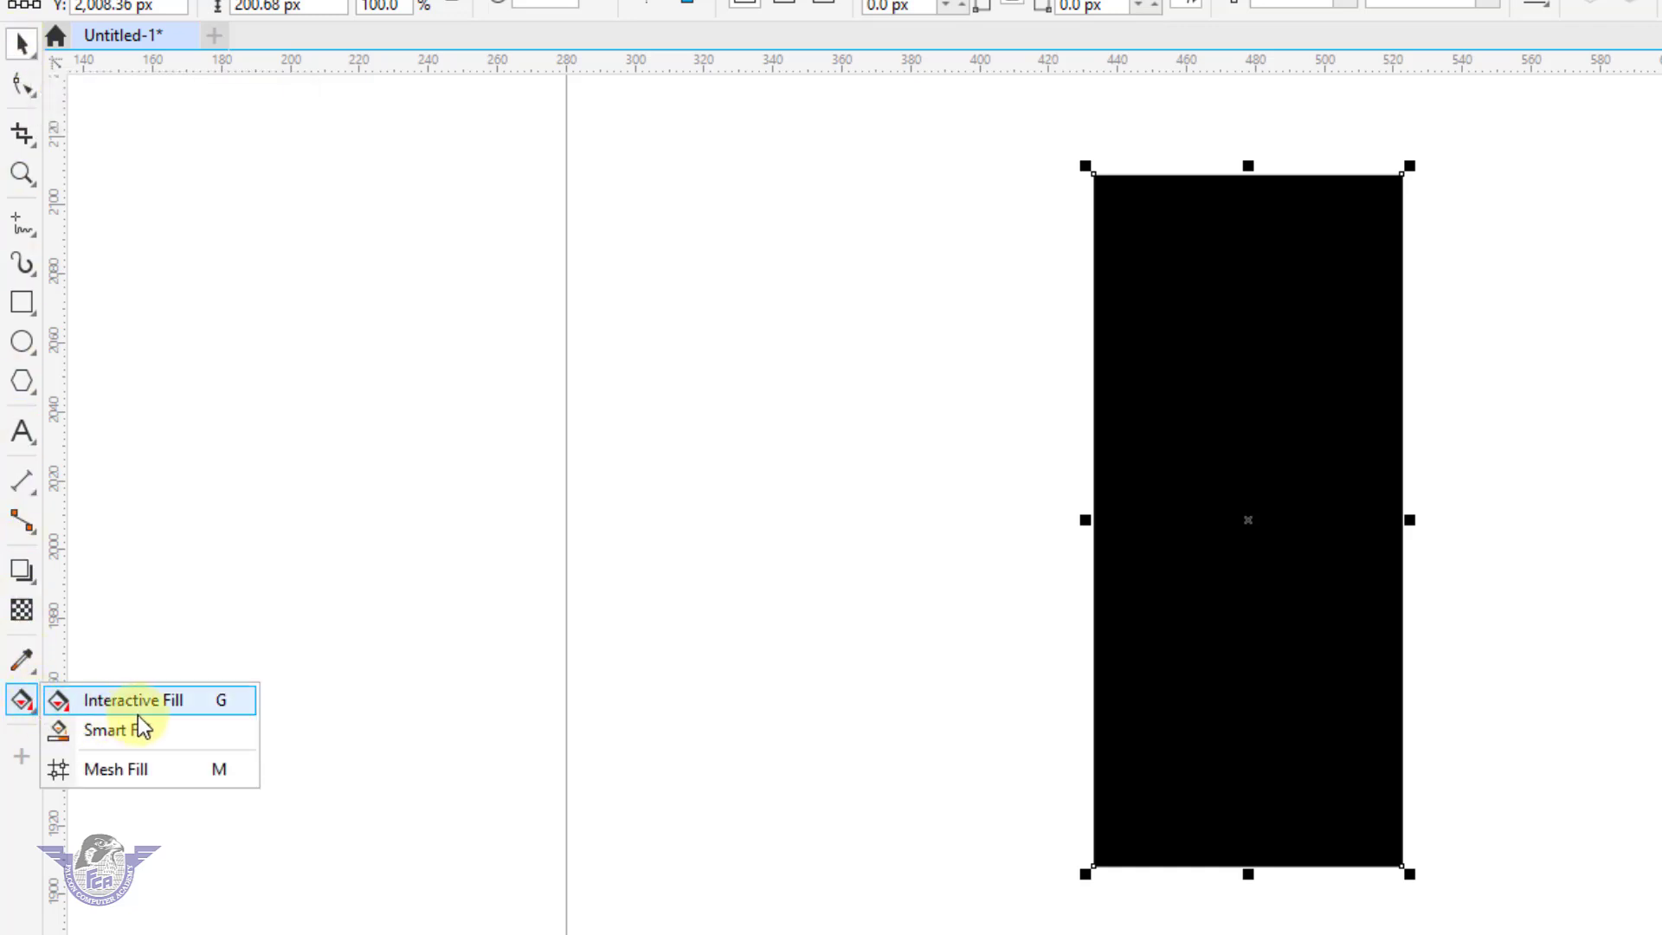
click(216, 706)
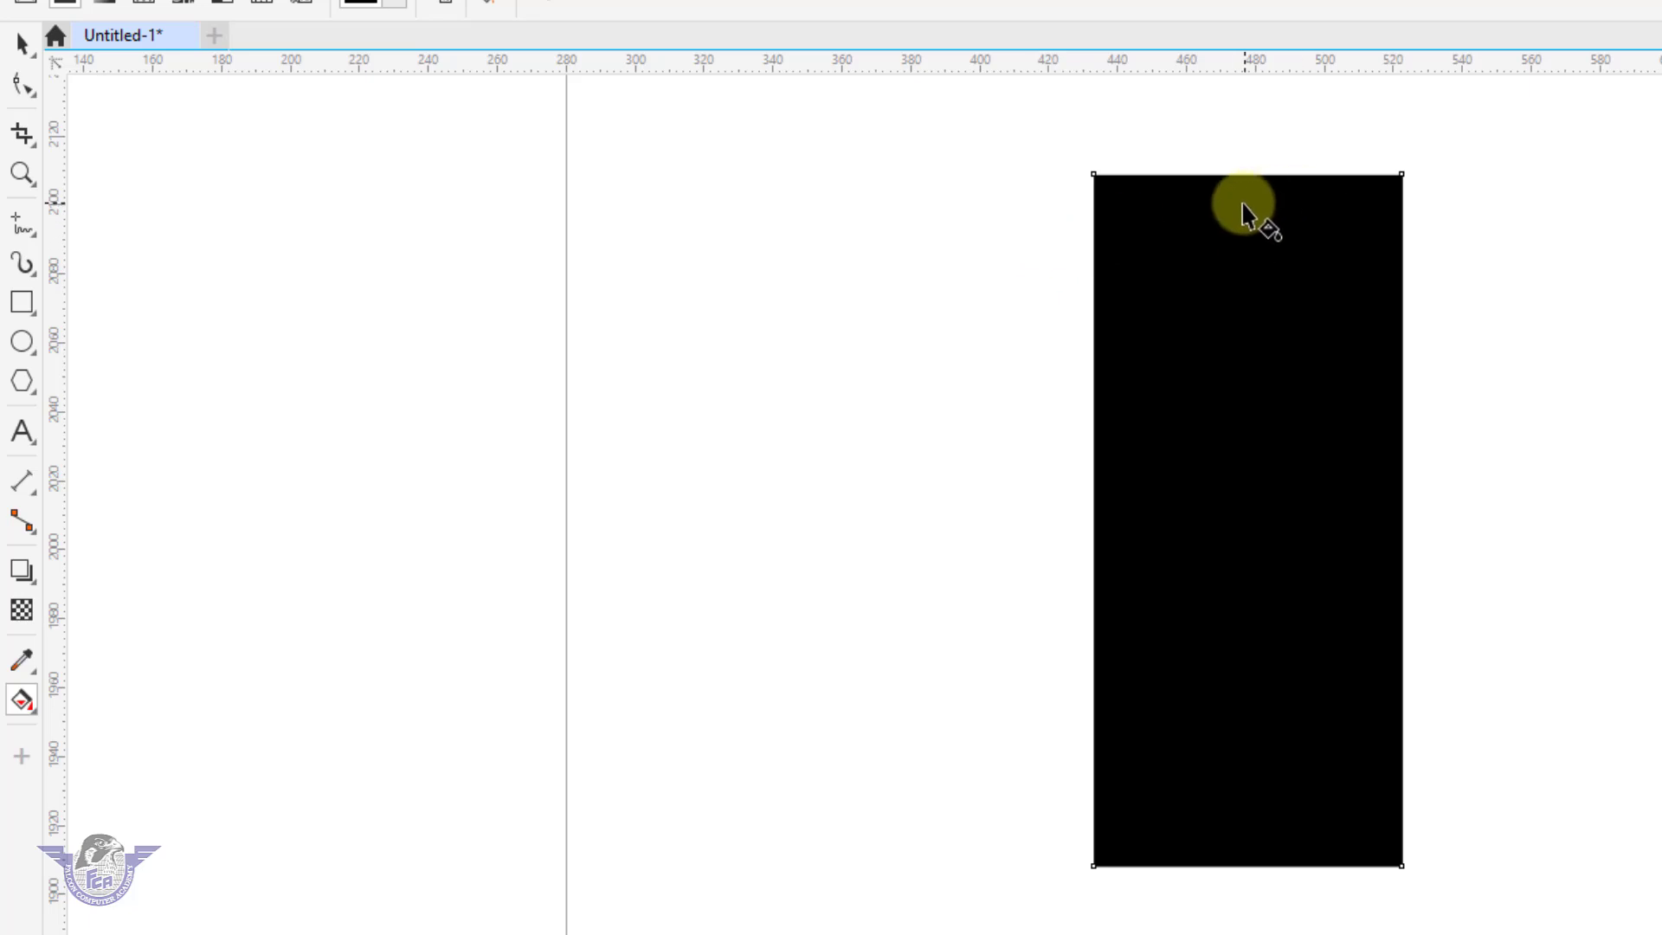
drag(1246, 200, 1268, 860)
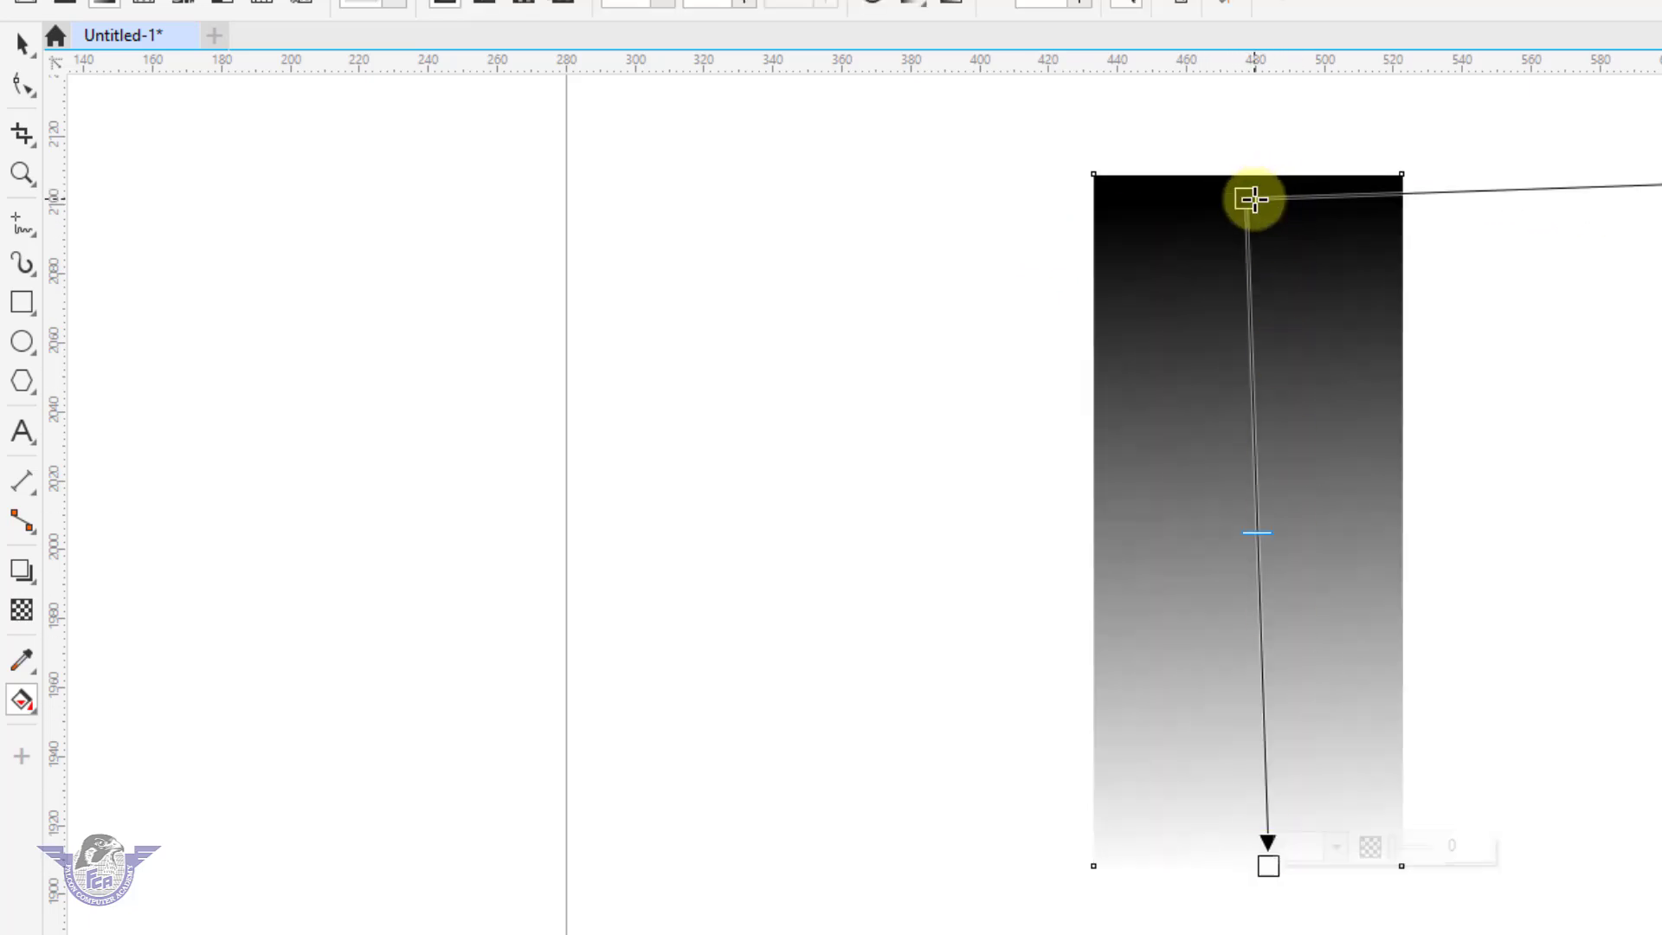
drag(1253, 188, 1247, 174)
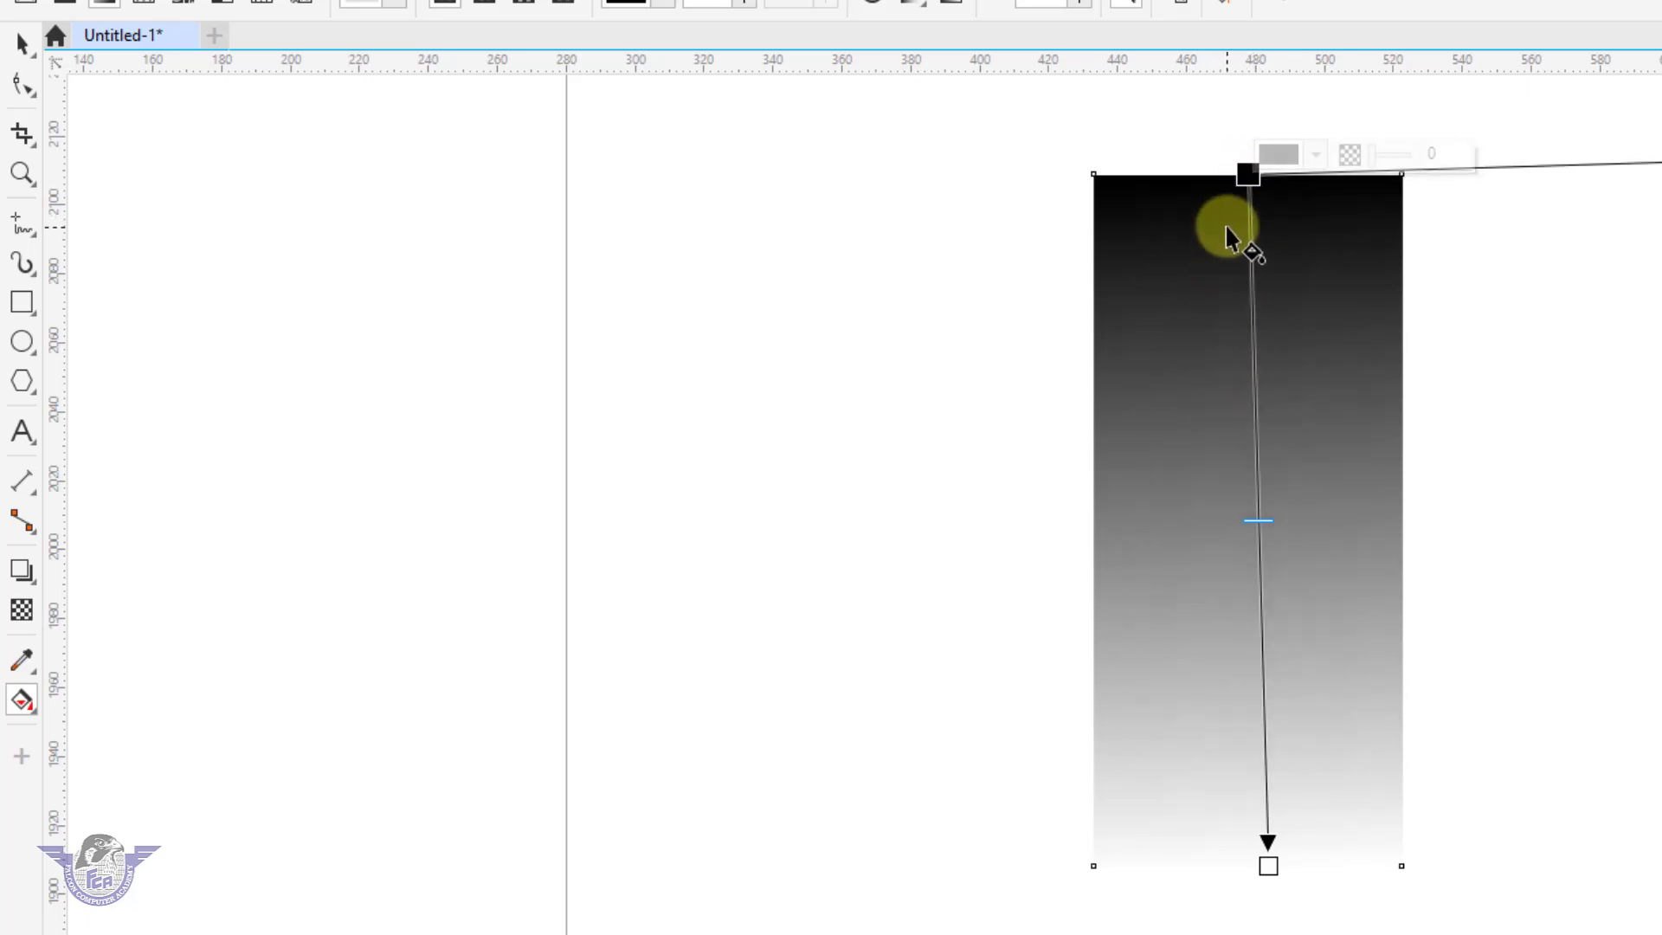
drag(1270, 866, 1249, 867)
- Set both end nodes of the gradient to C100 M100 Y100 K100 black
click(1248, 178)
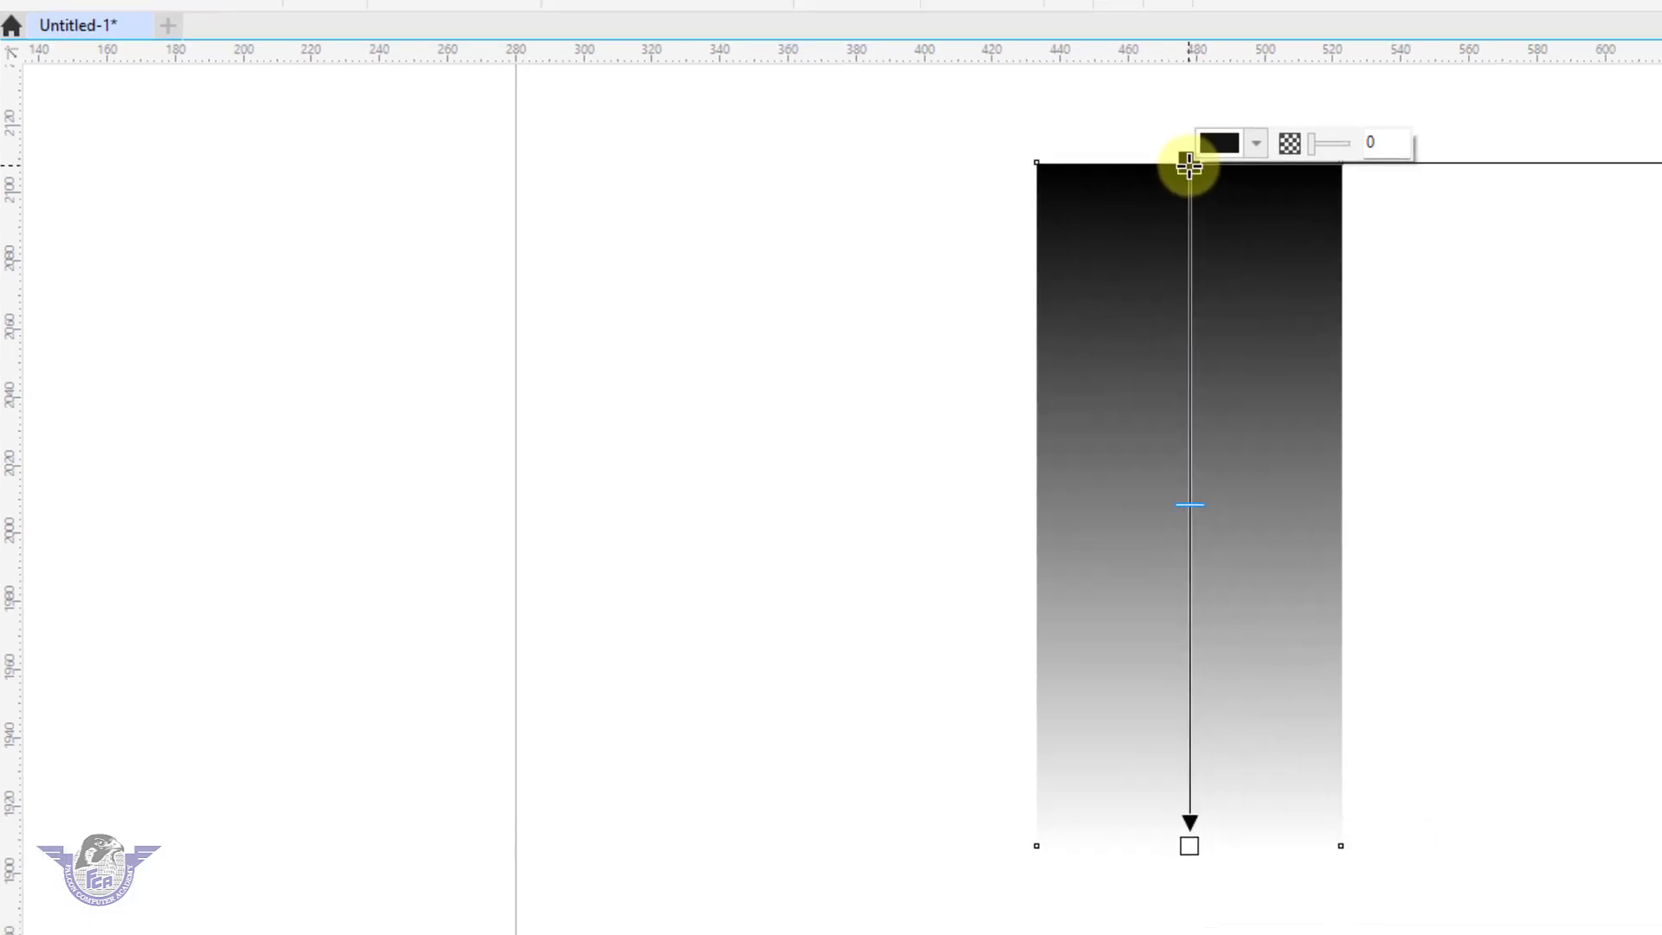
click(1649, 889)
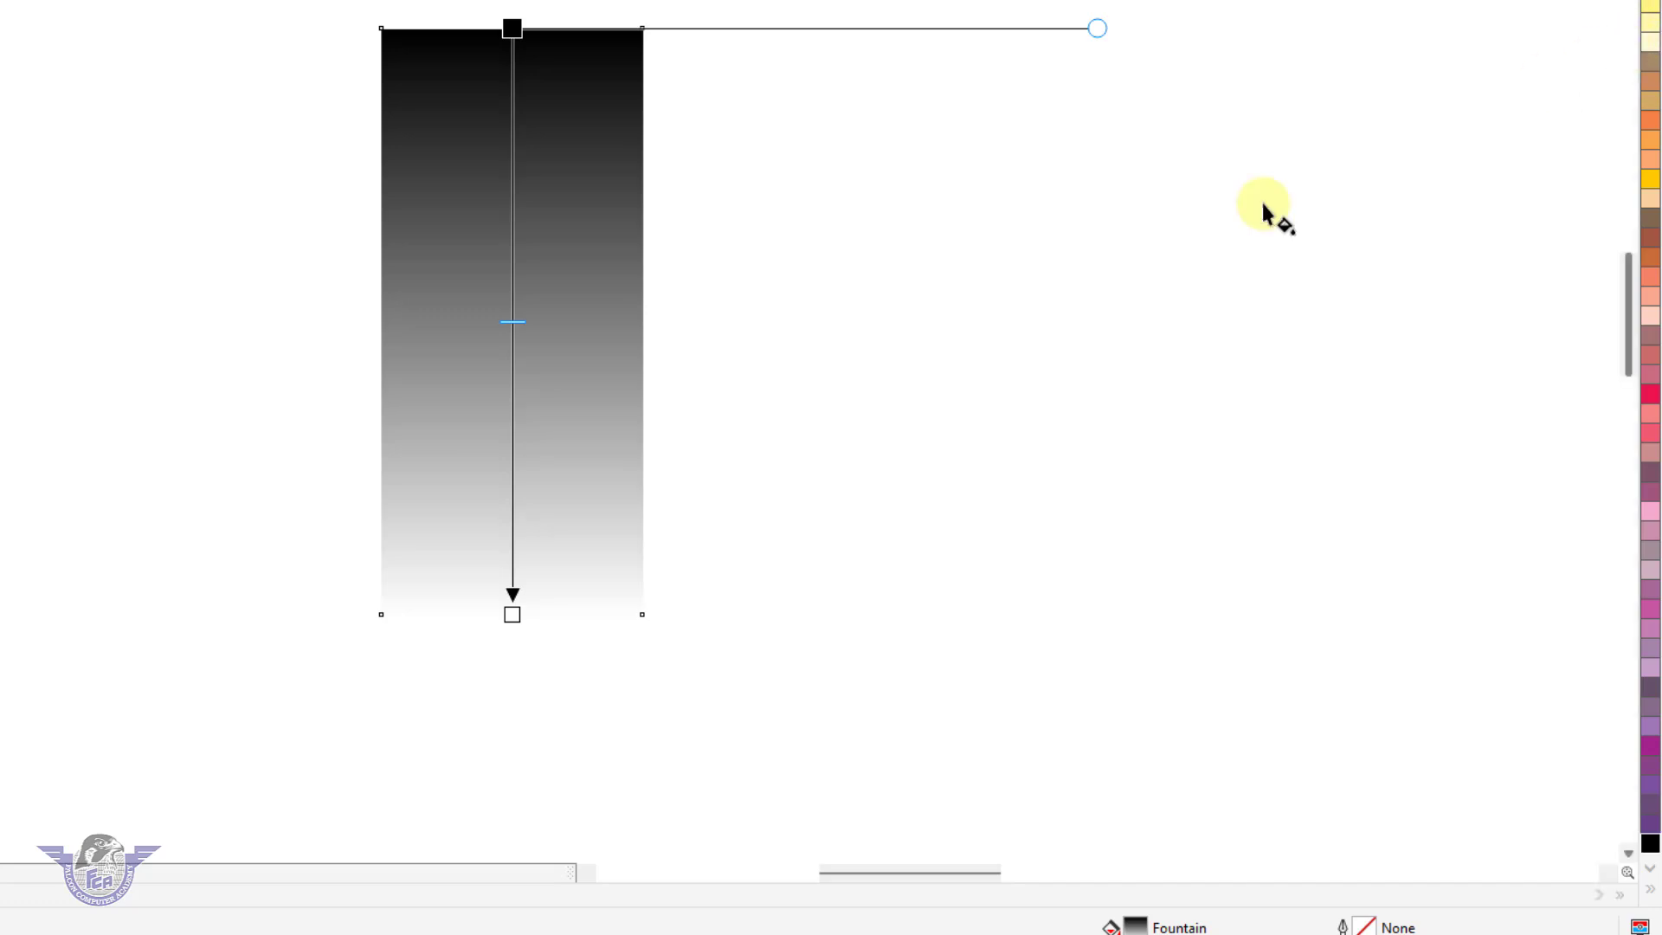
click(512, 615)
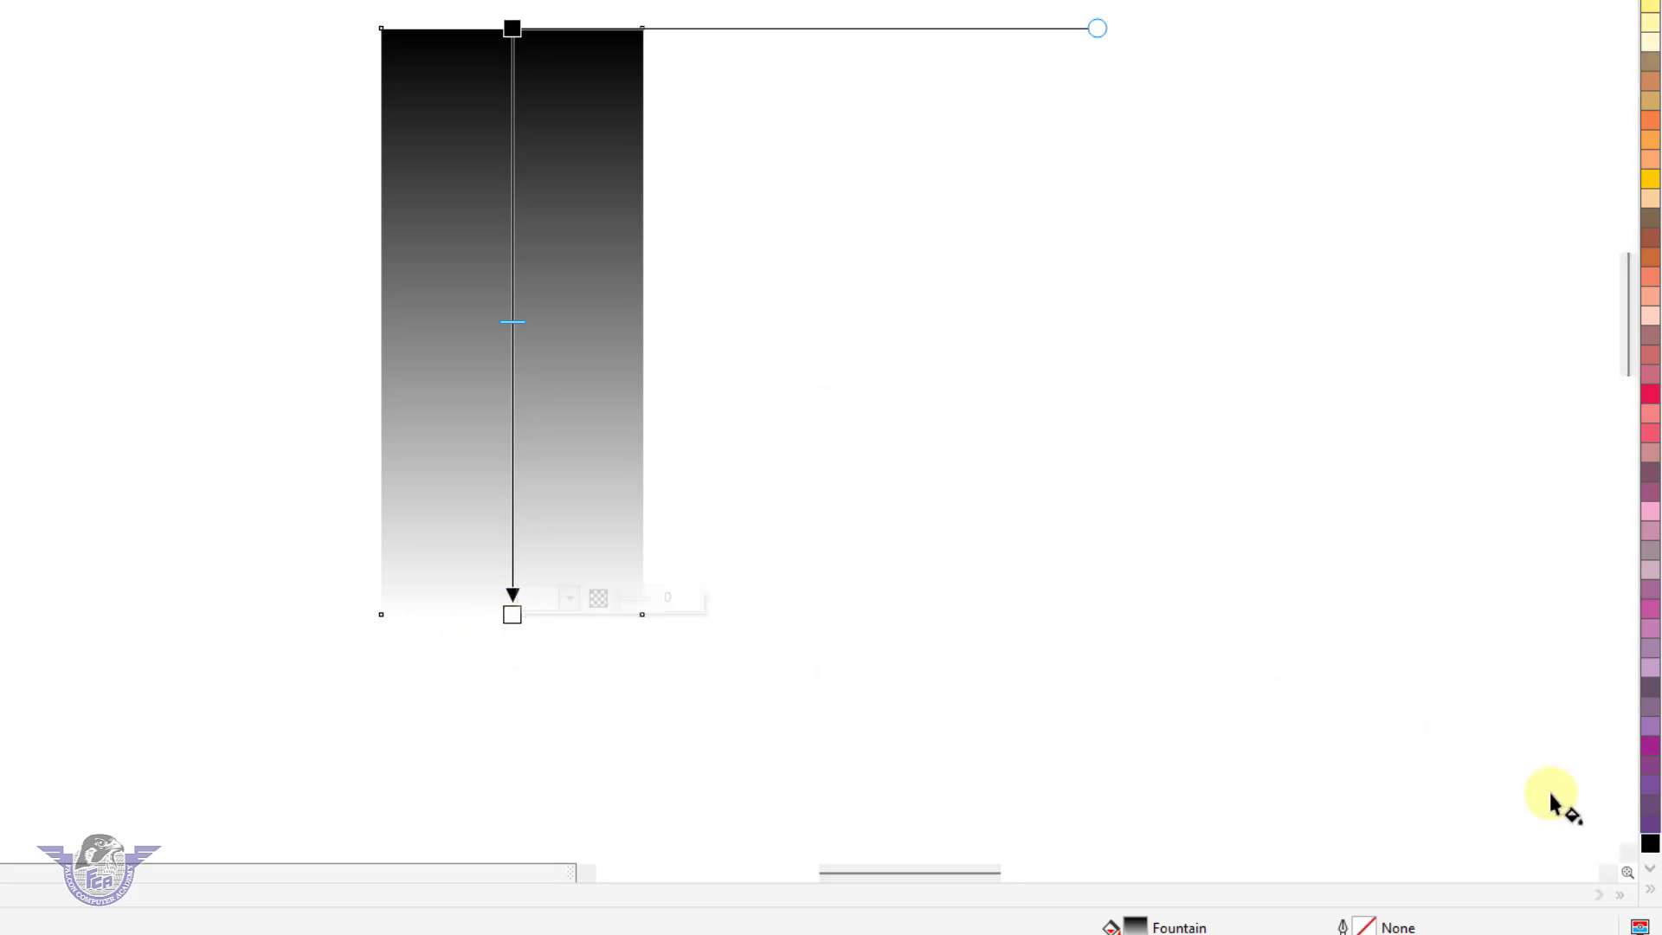
click(1647, 843)
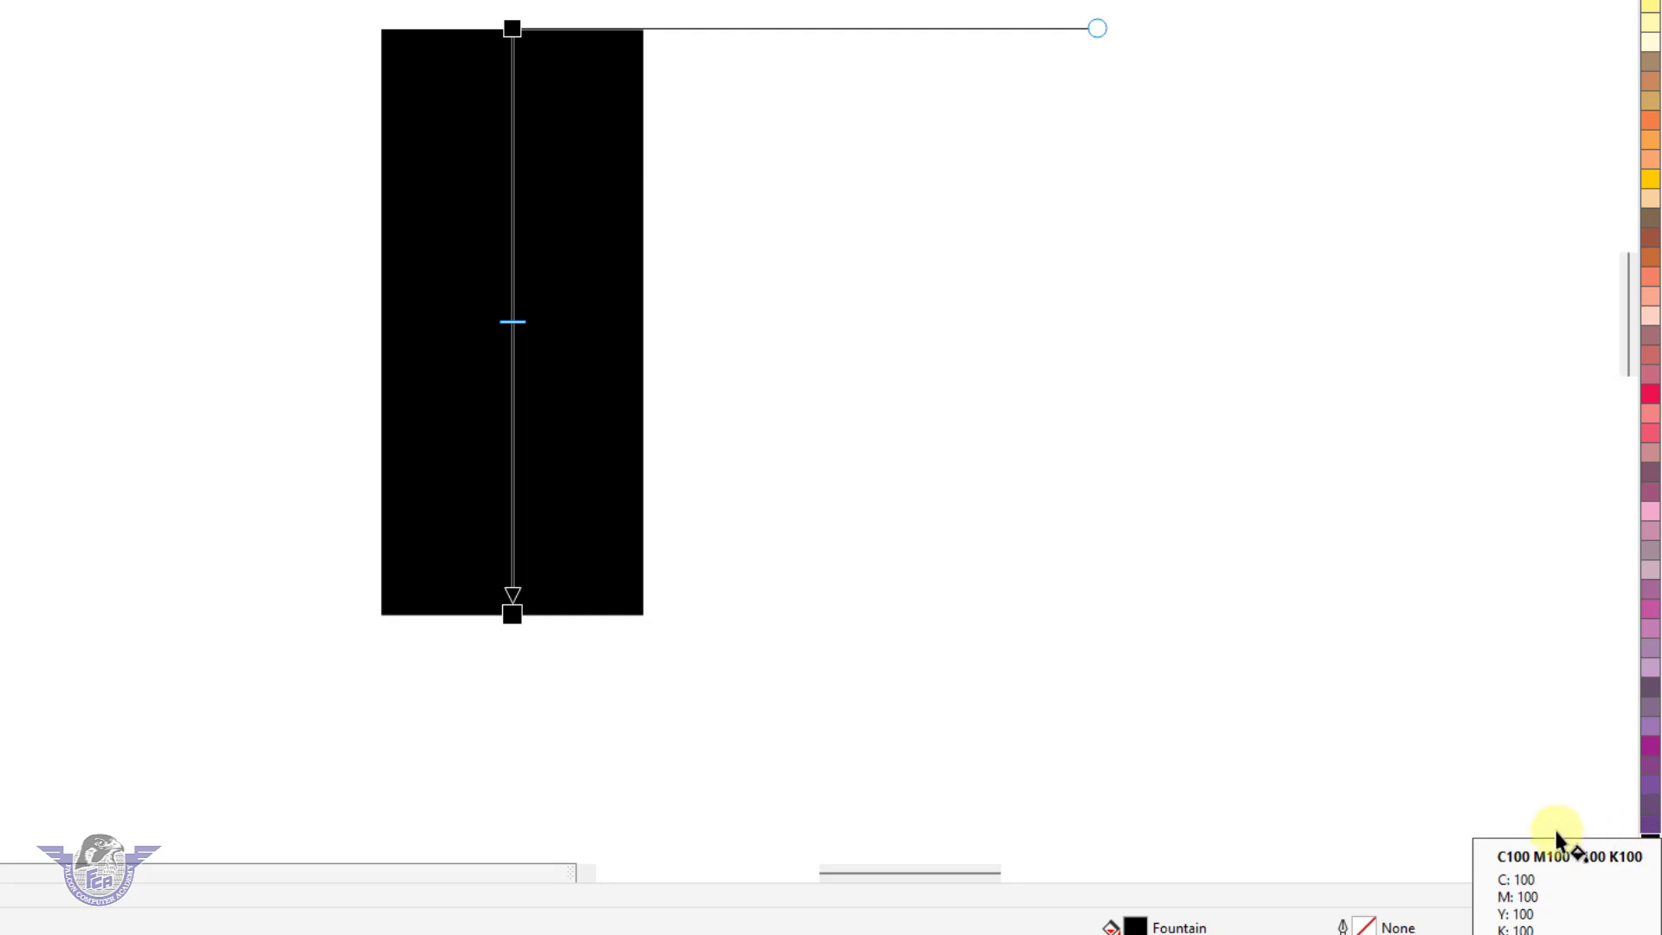
- Add a color node near the middle of the gradient and make it light gray
double_click(513, 311)
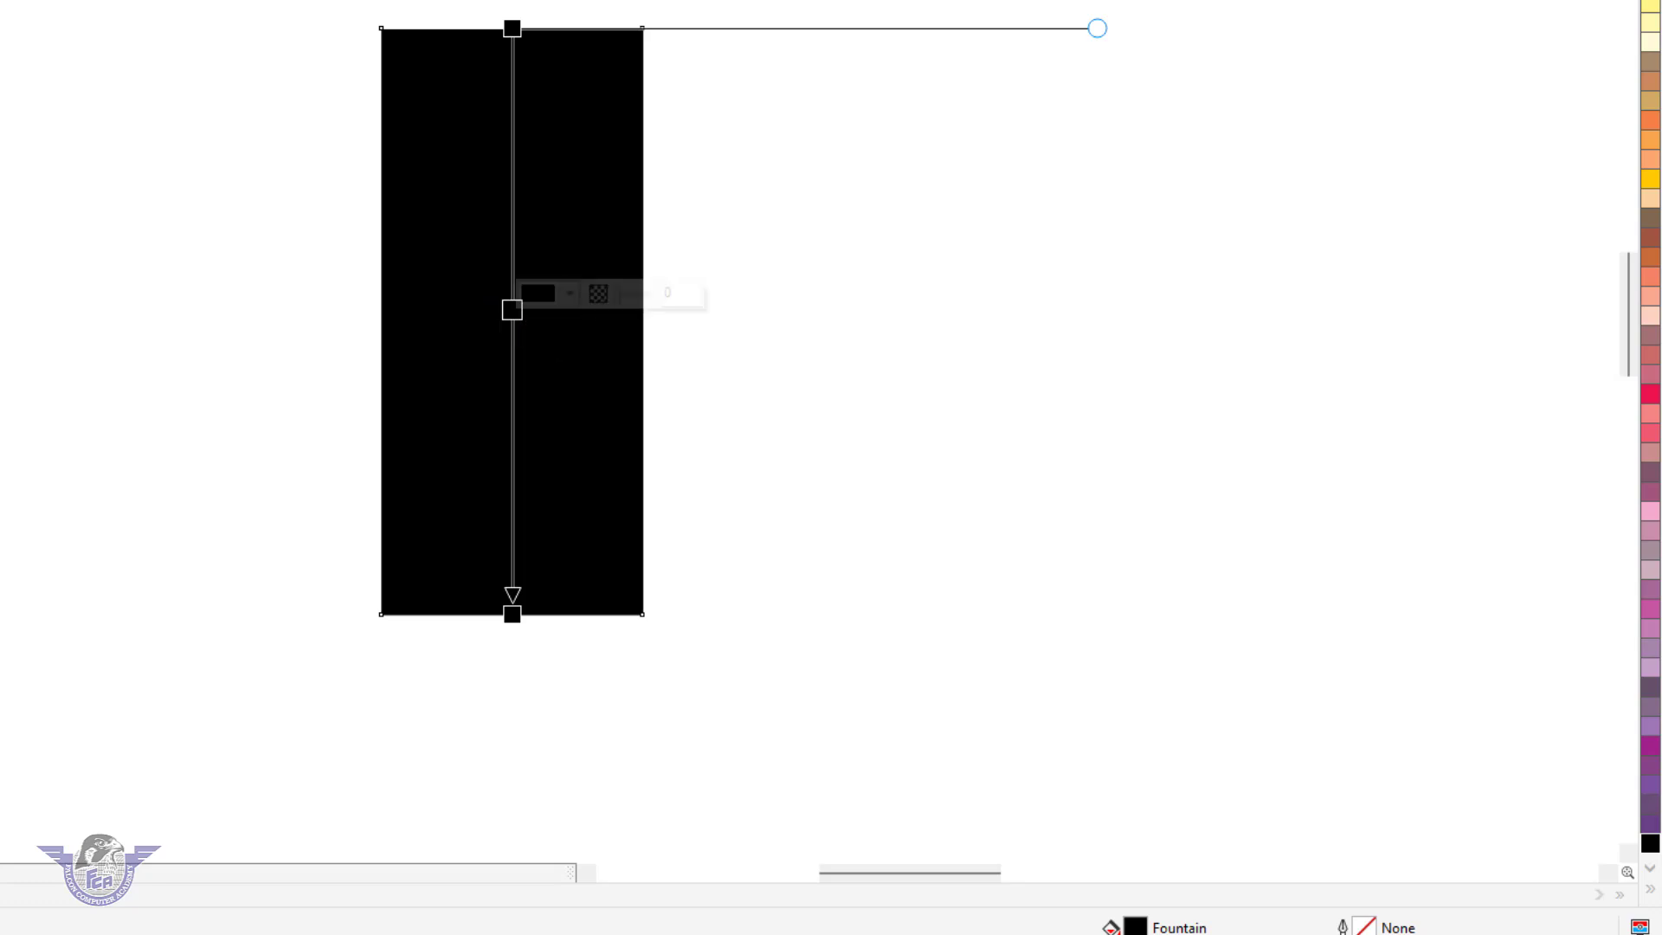
click(1649, 889)
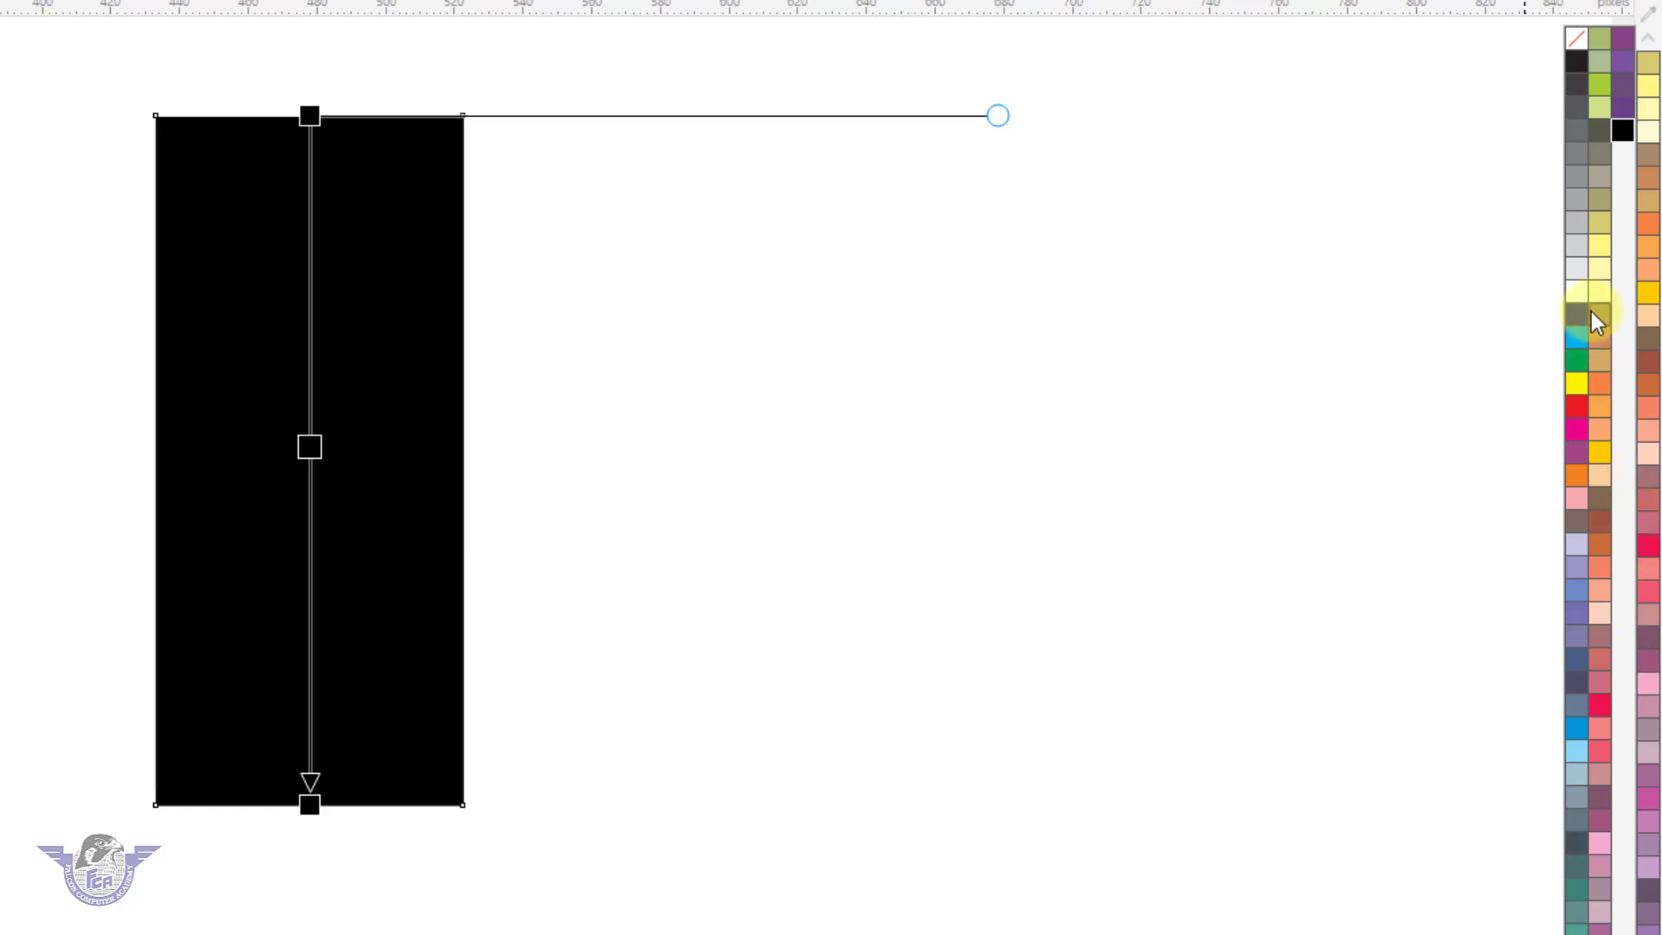
click(1575, 246)
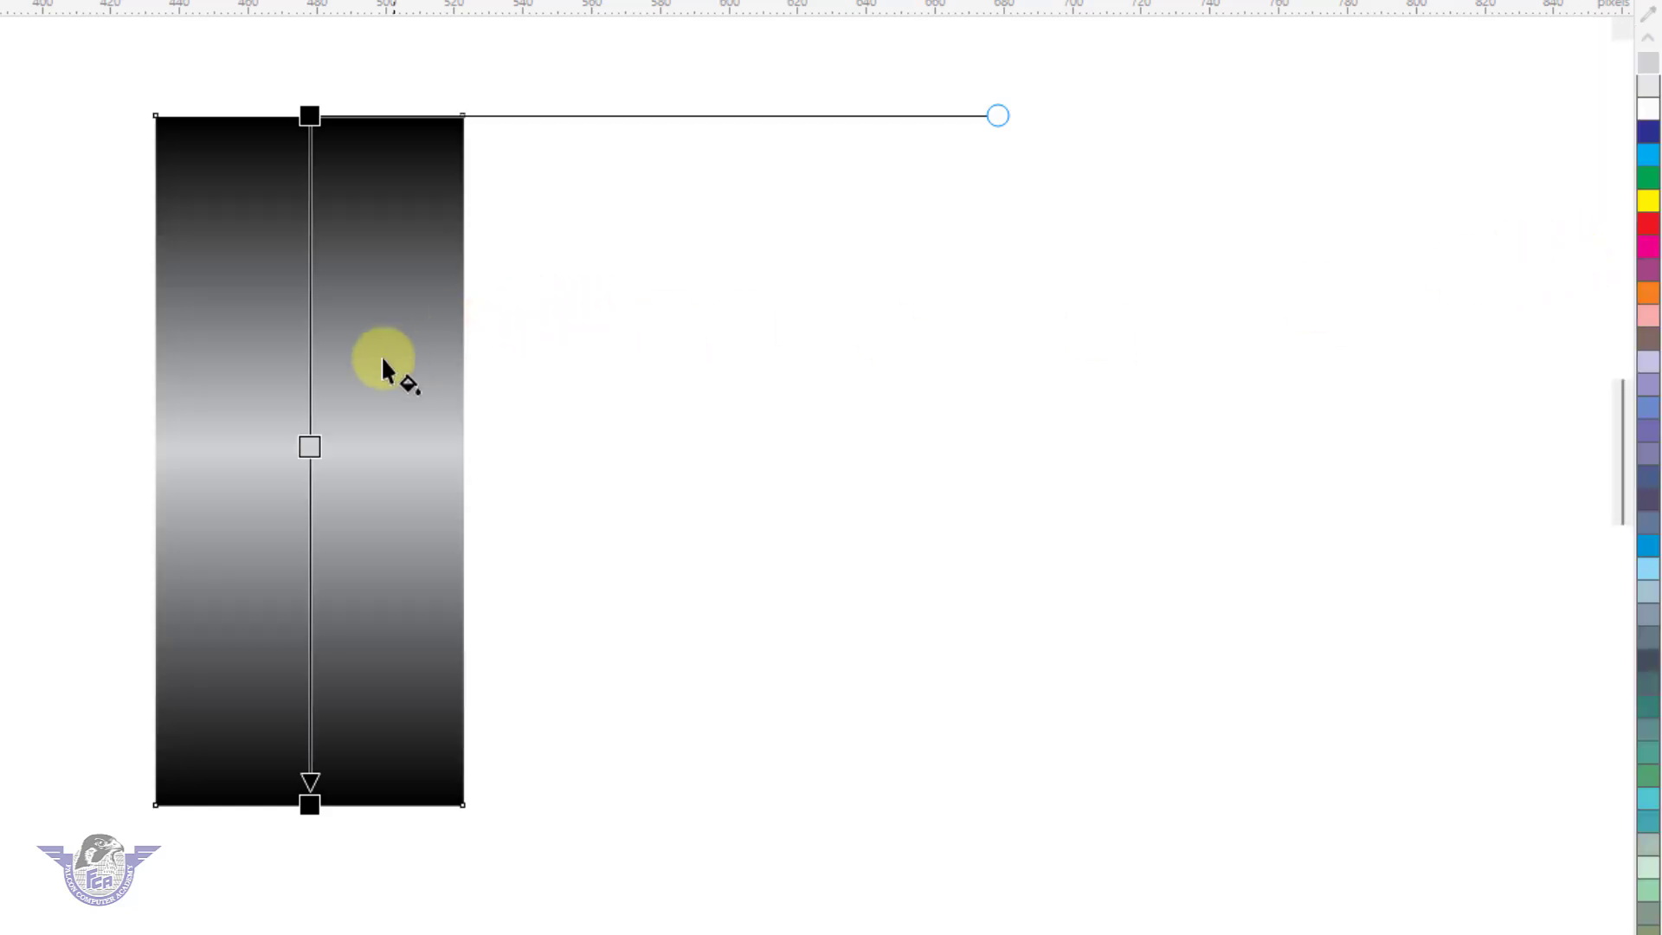
- Add a medium gray node above and another below the light gray middle node, the lower one at about 58%
double_click(311, 386)
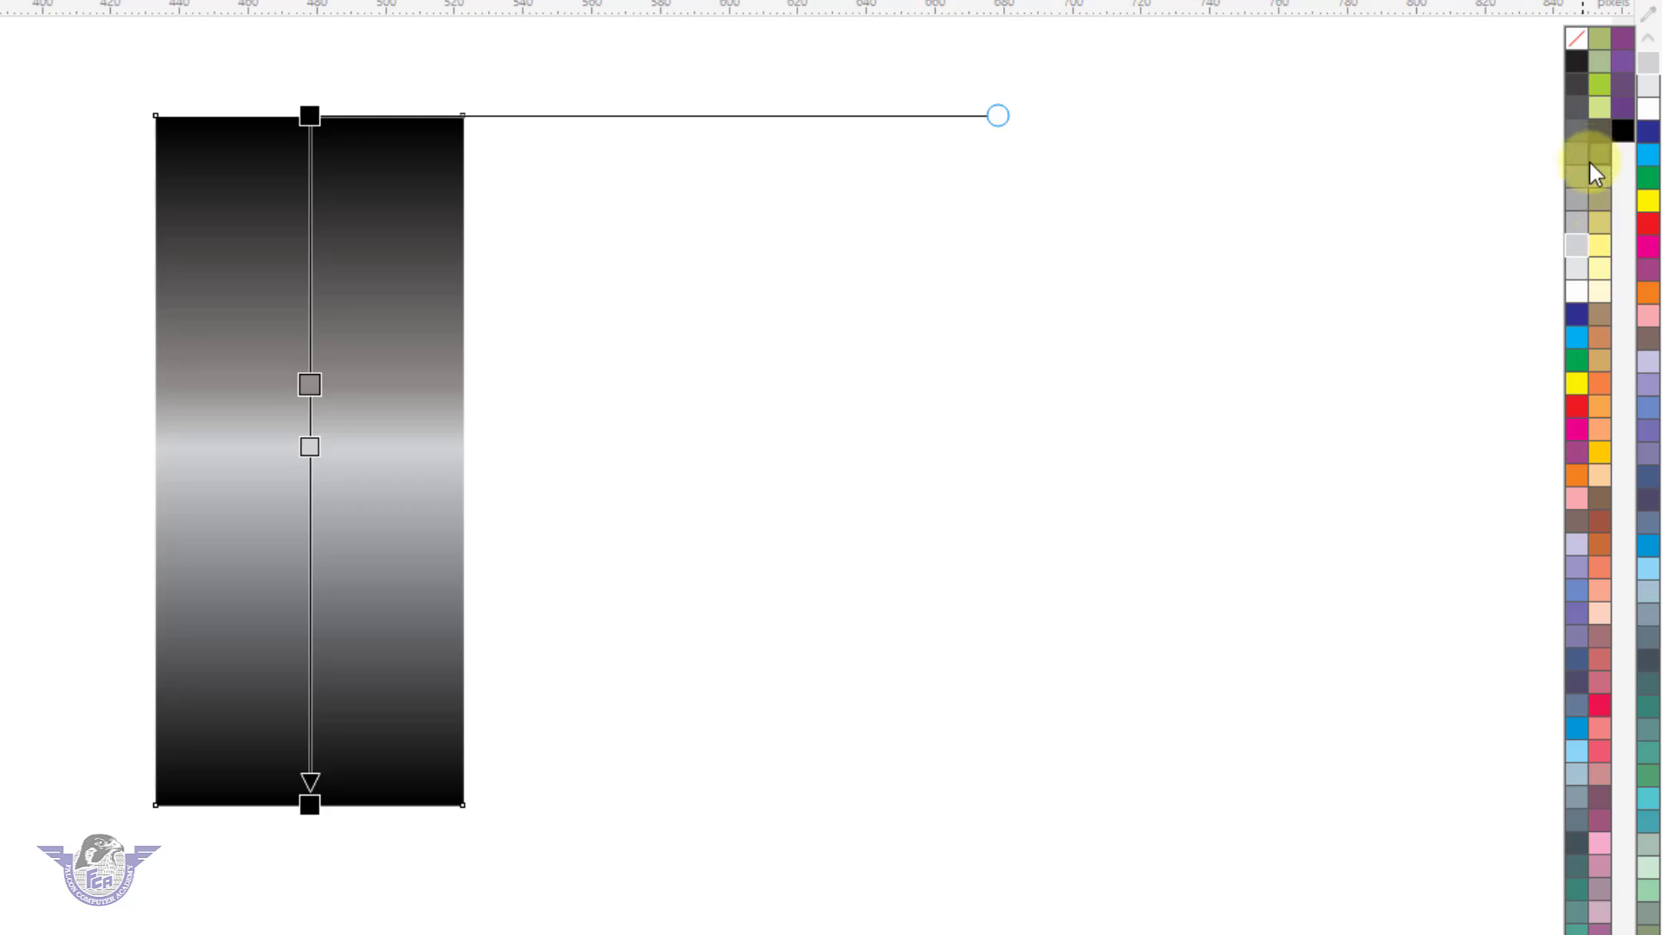
click(1571, 201)
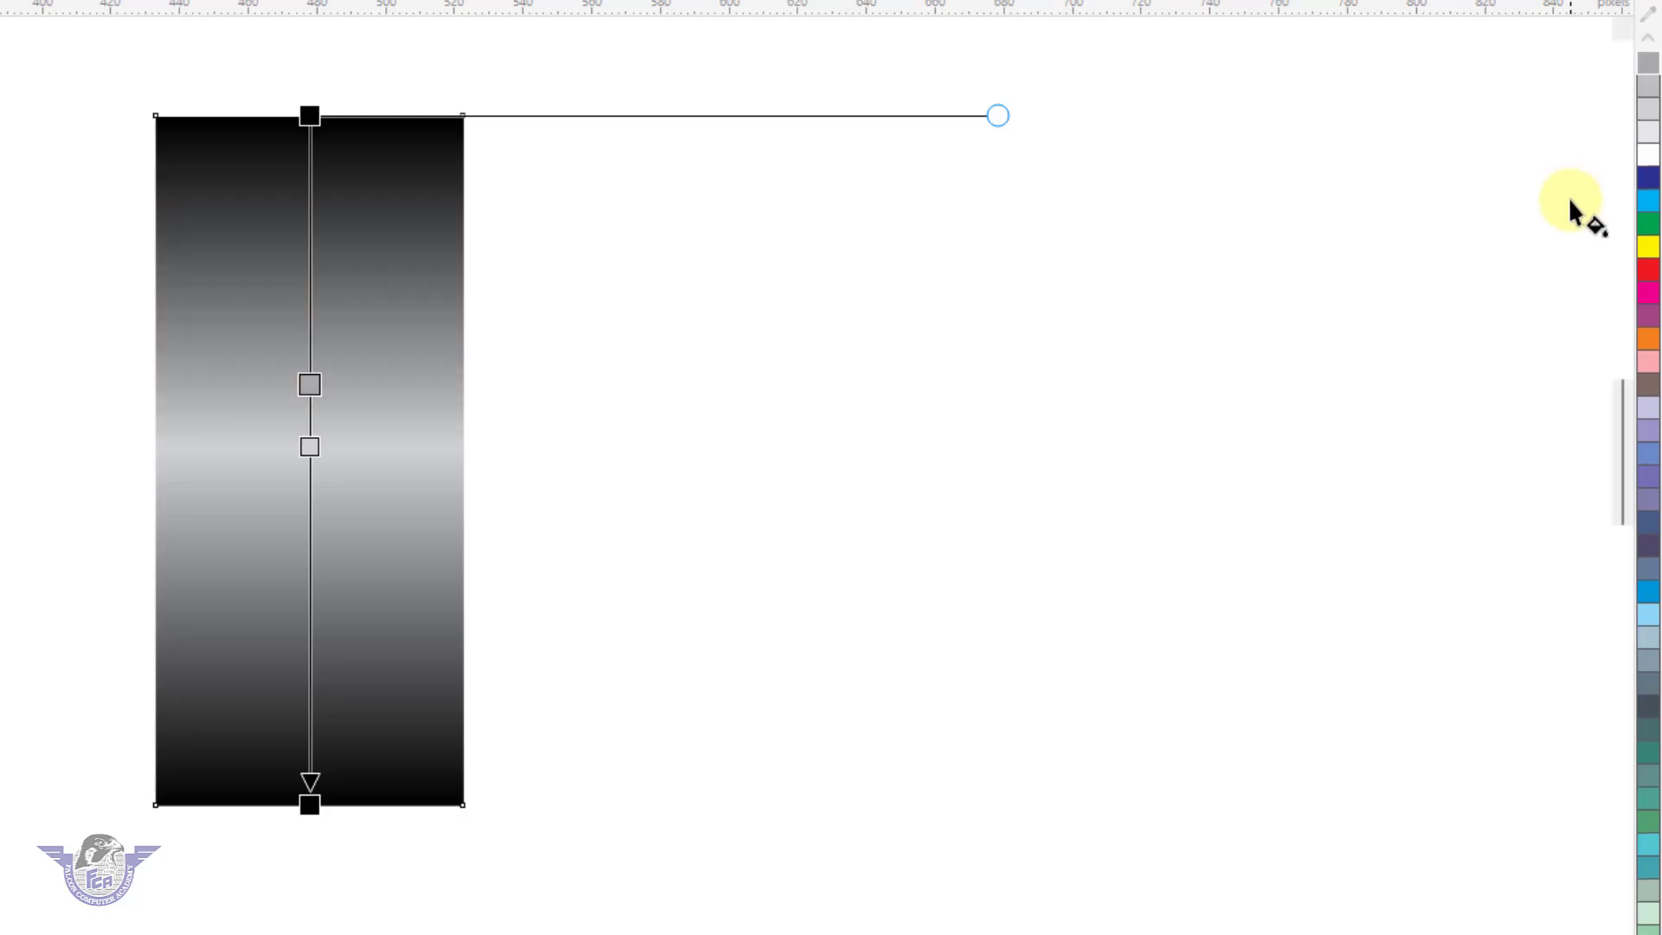
double_click(309, 516)
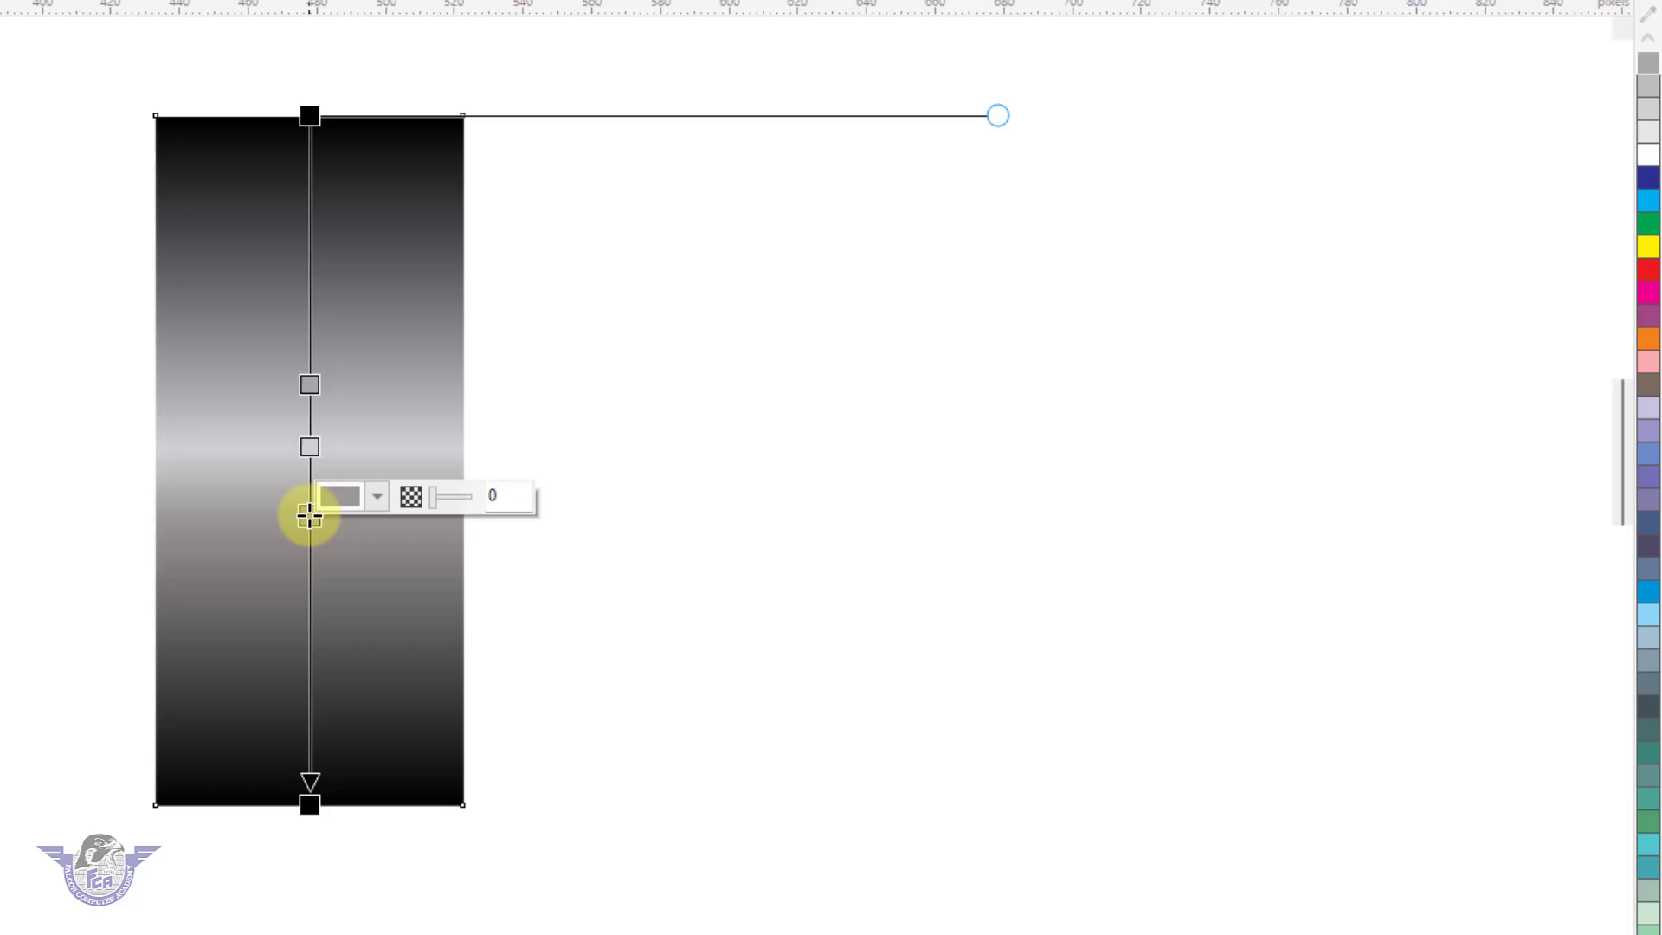
click(1649, 65)
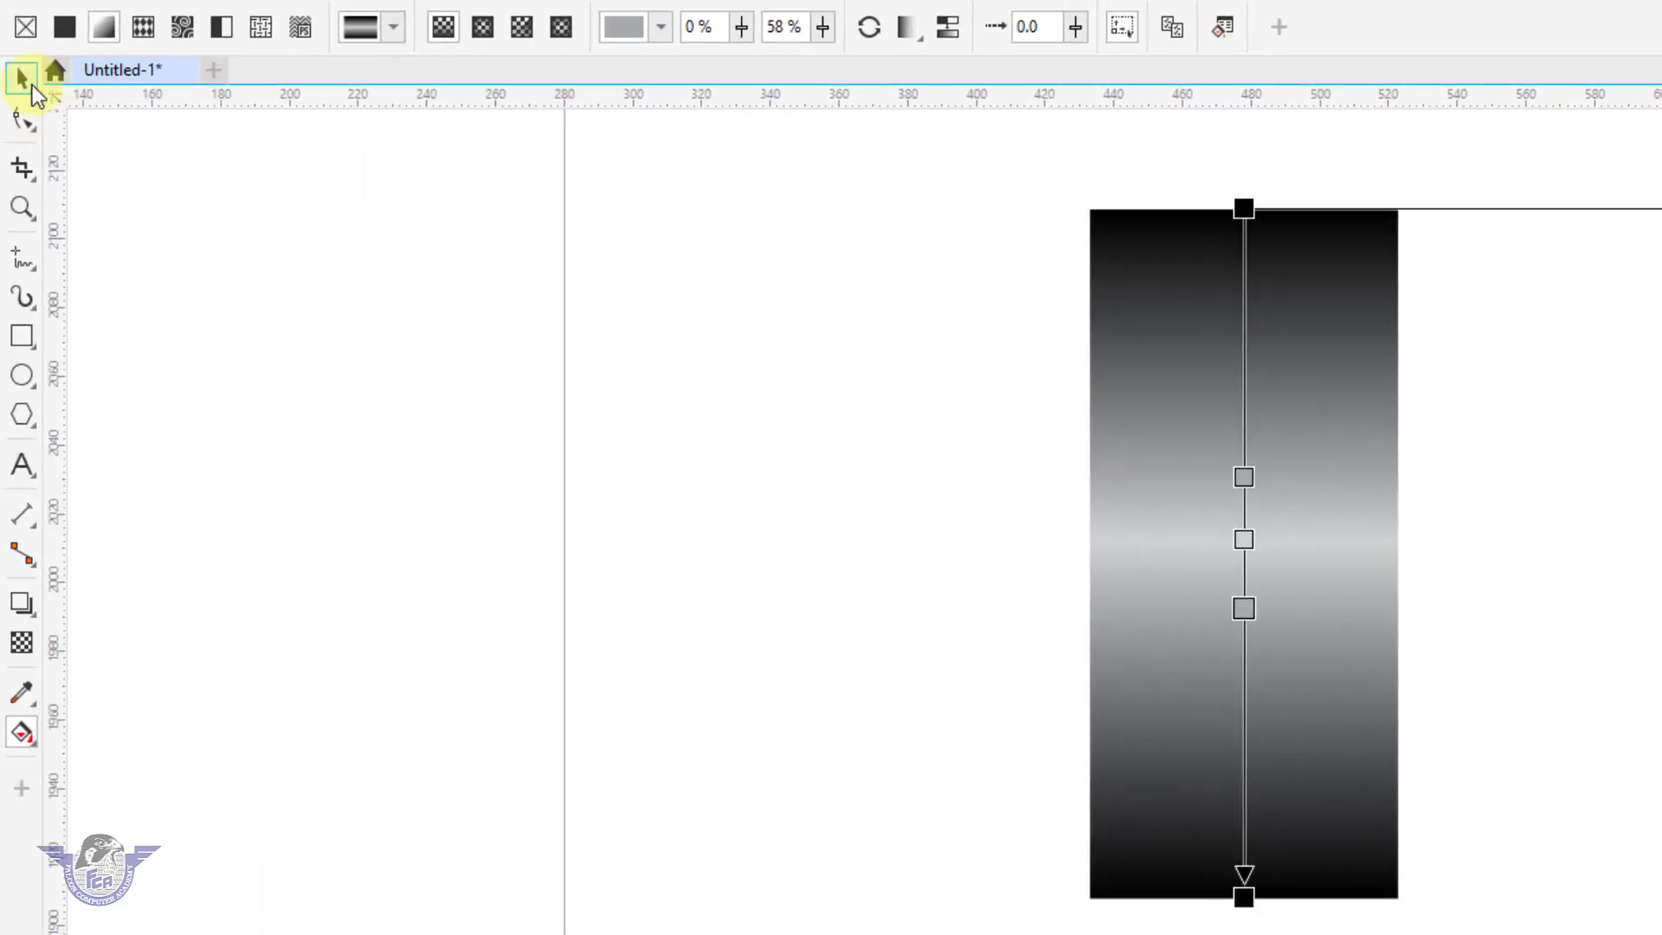
- Duplicate the gradient rectangle to its right and rotate the copy to 270° so it lies horizontally
click(32, 84)
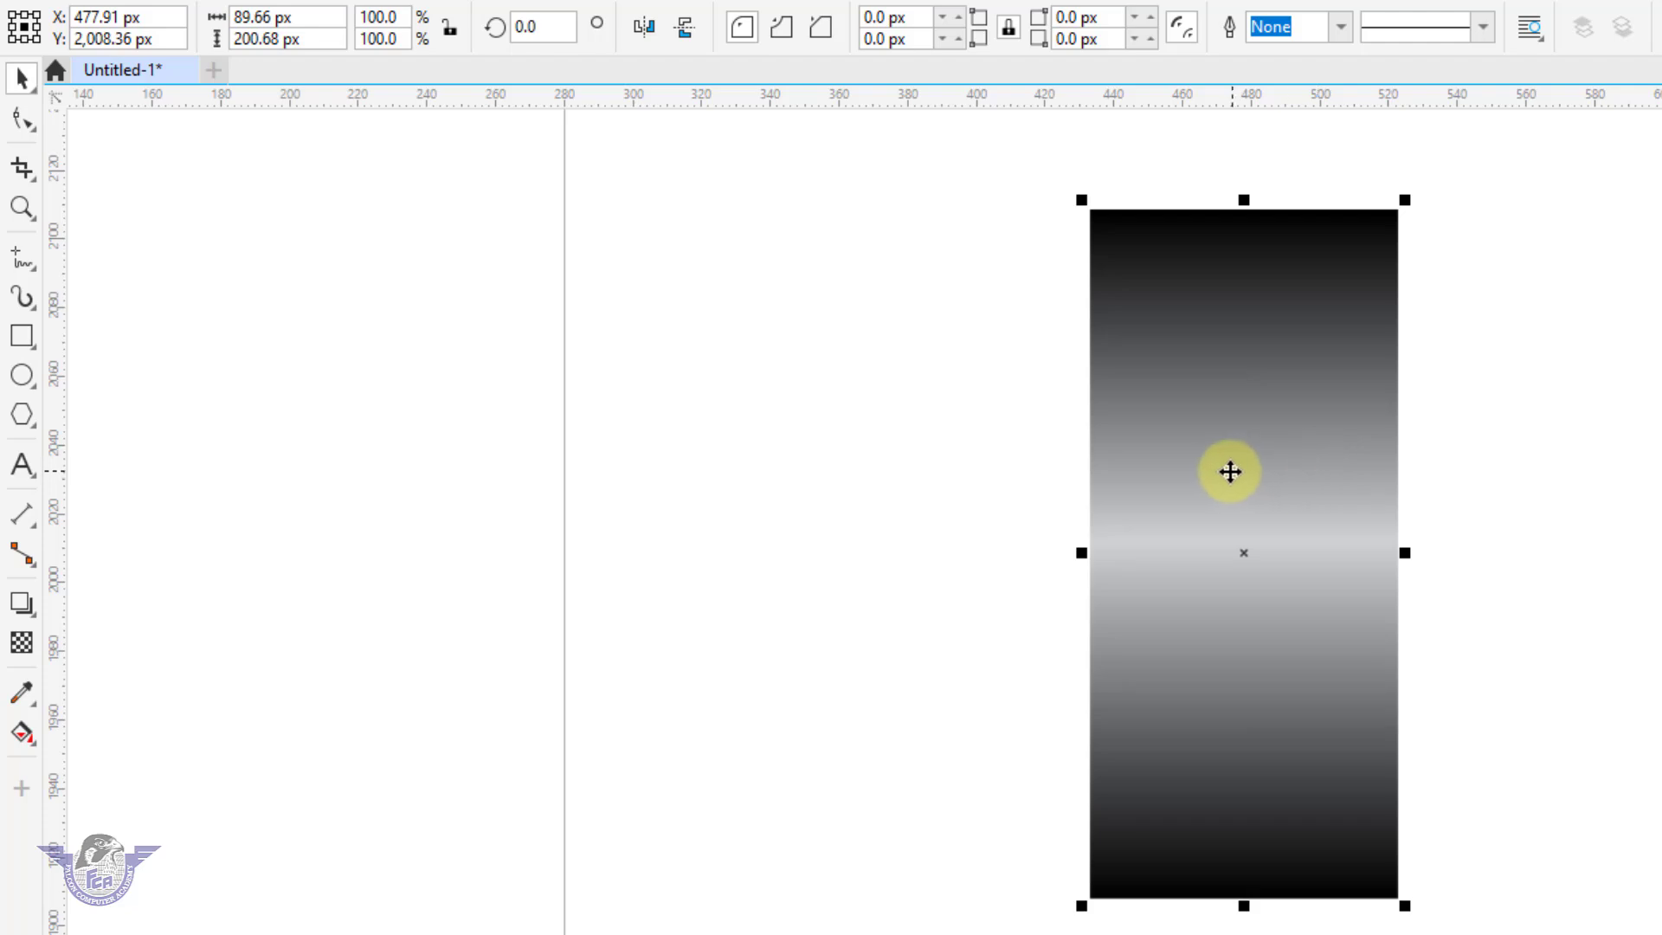
drag(1227, 471, 1661, 523)
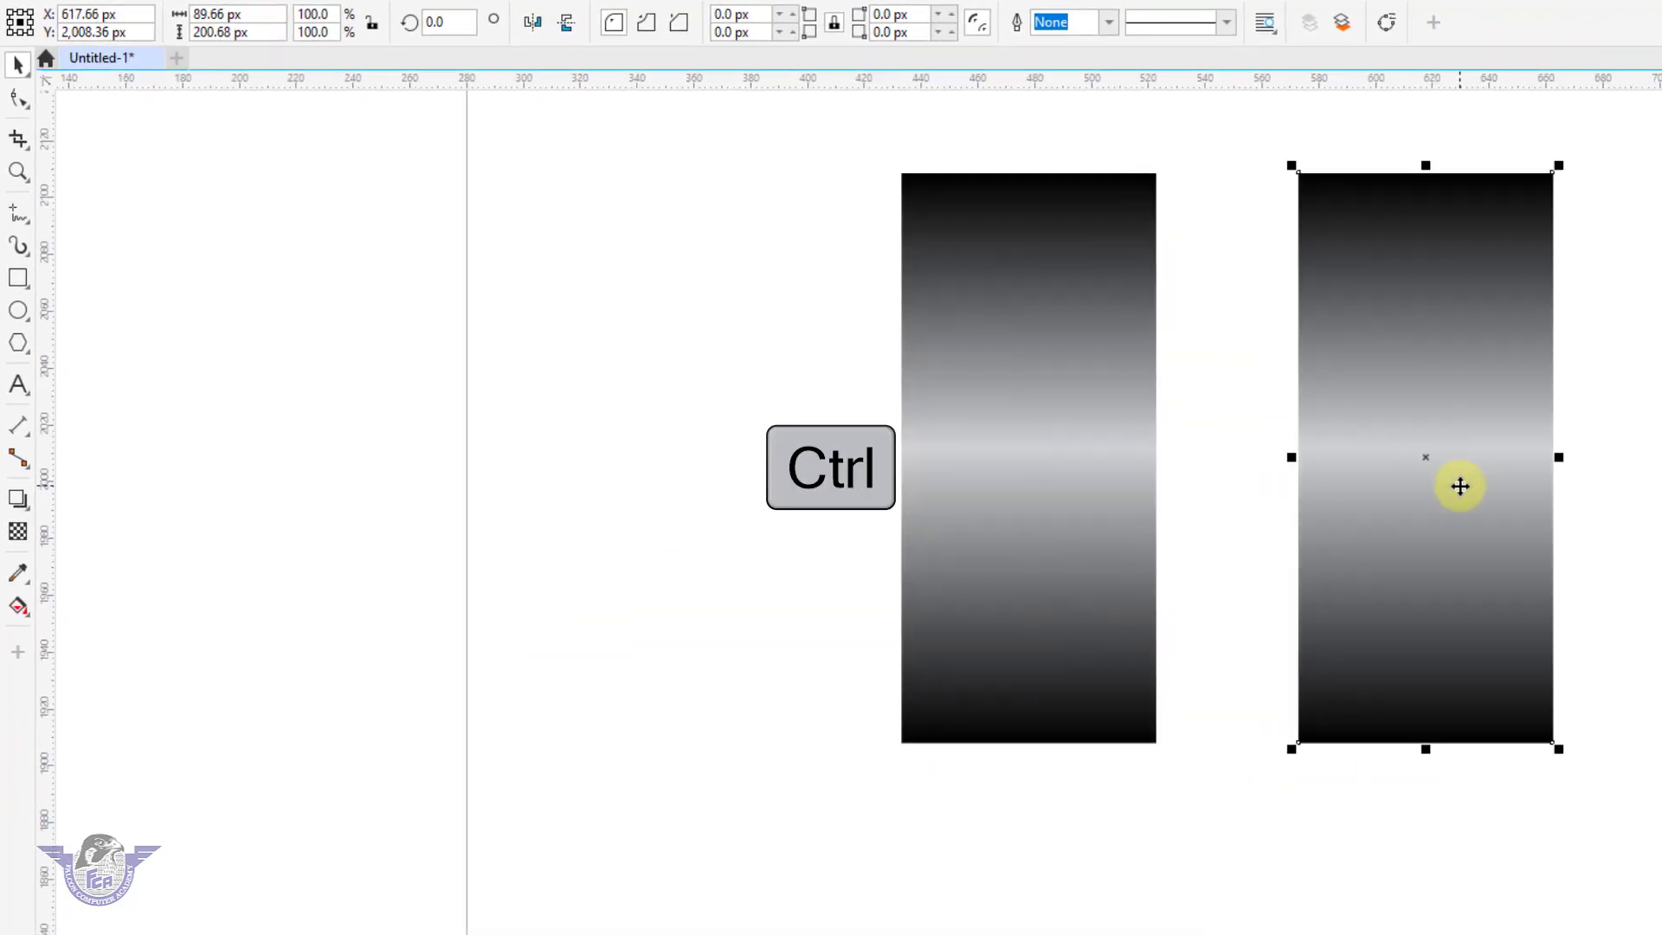
click(1459, 318)
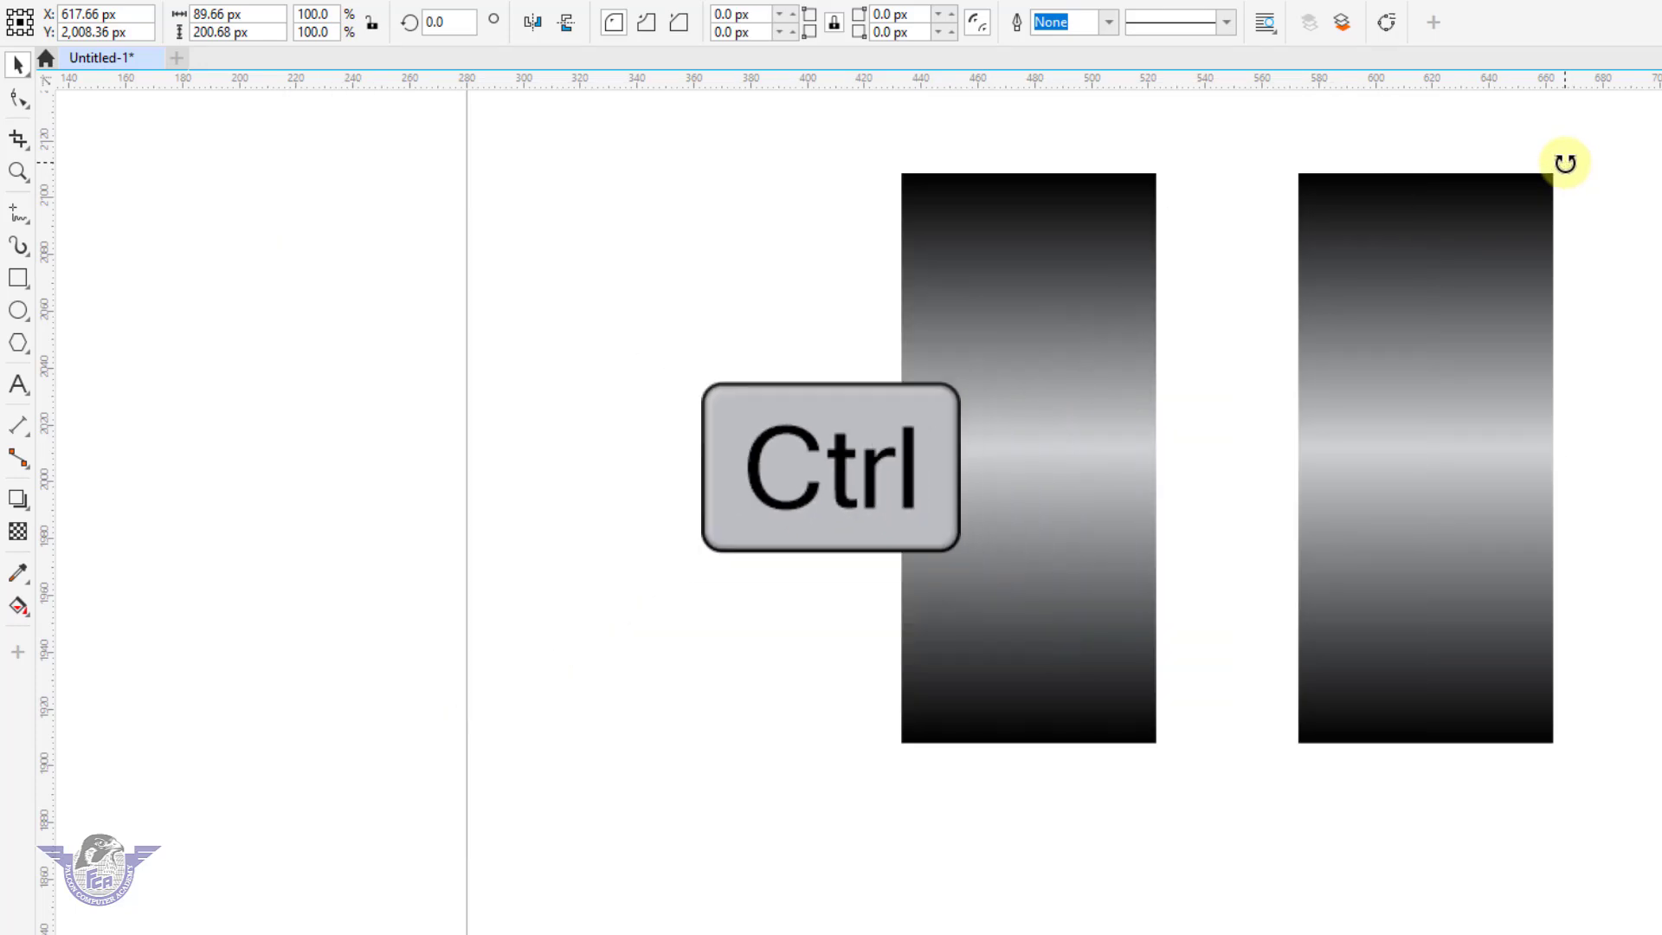
drag(1562, 160, 1531, 571)
drag(1387, 534, 1473, 603)
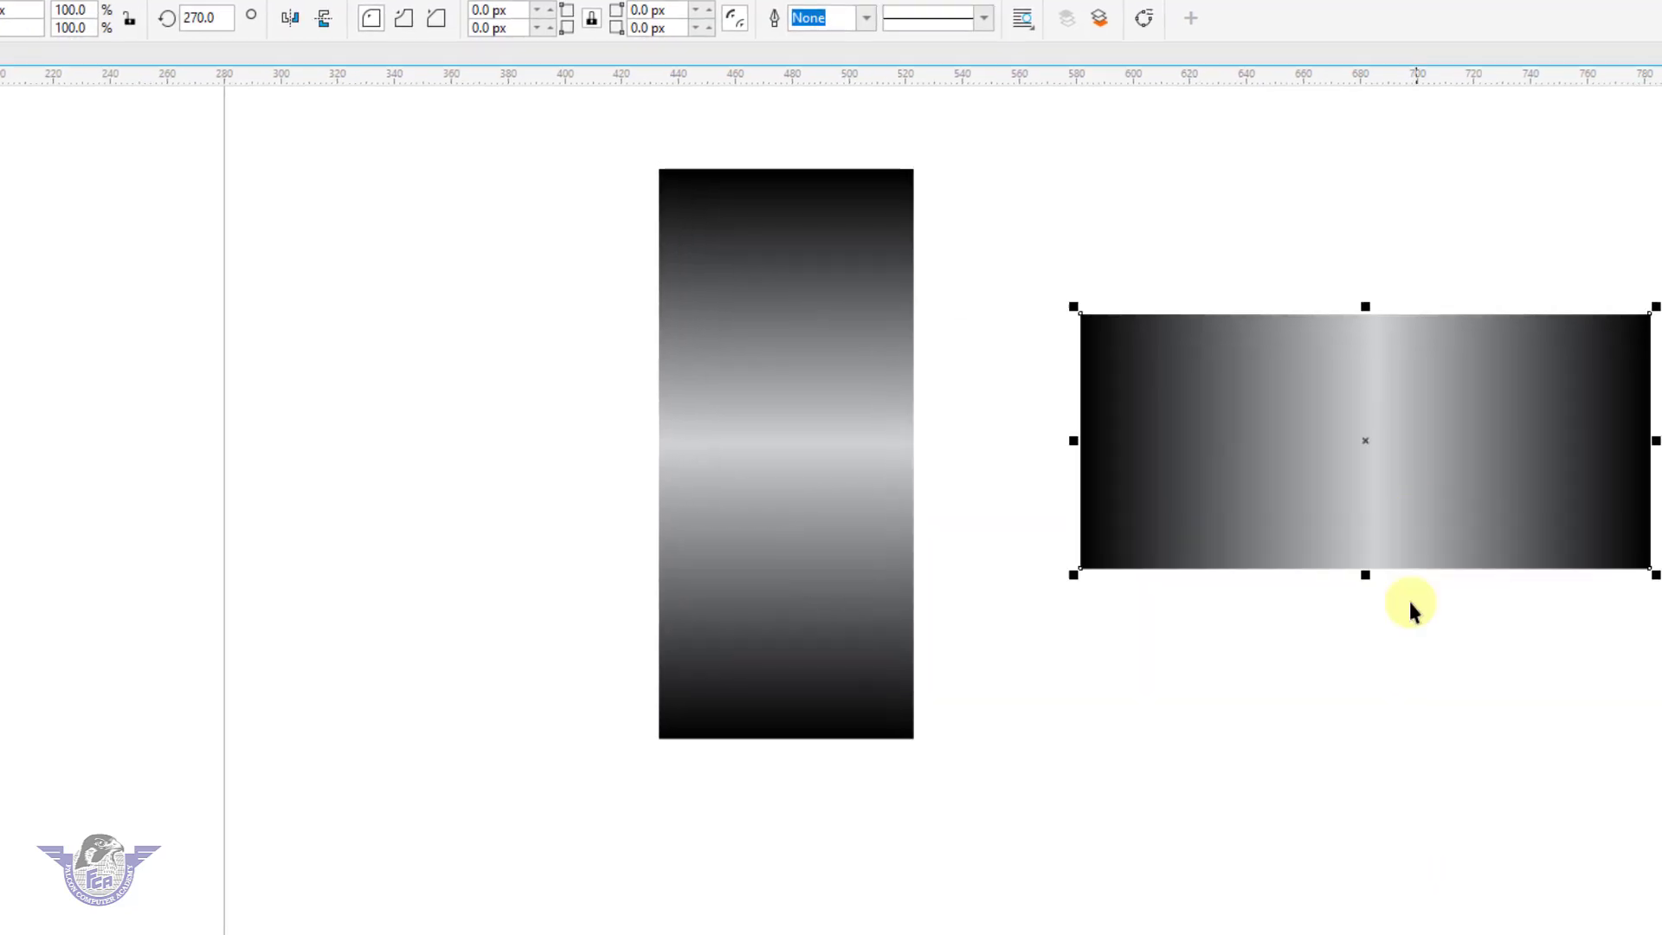
- Align the horizontal rectangle with the vertical one by their centers left to right and by their top edges
click(1409, 599)
click(1359, 478)
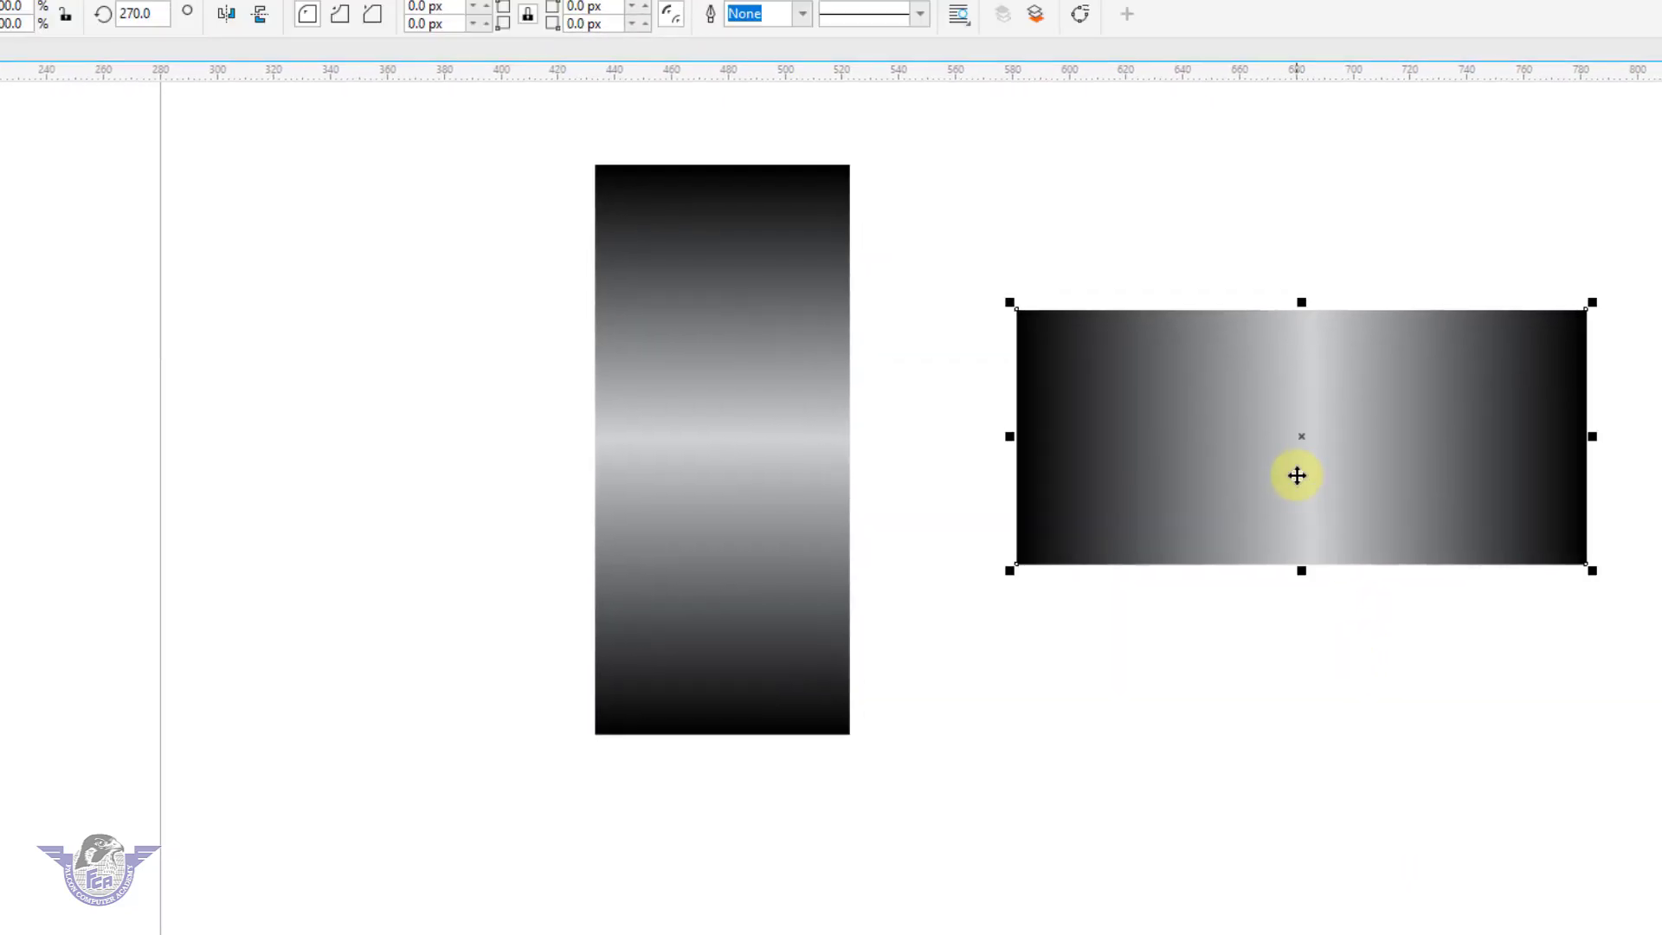
key(shift)
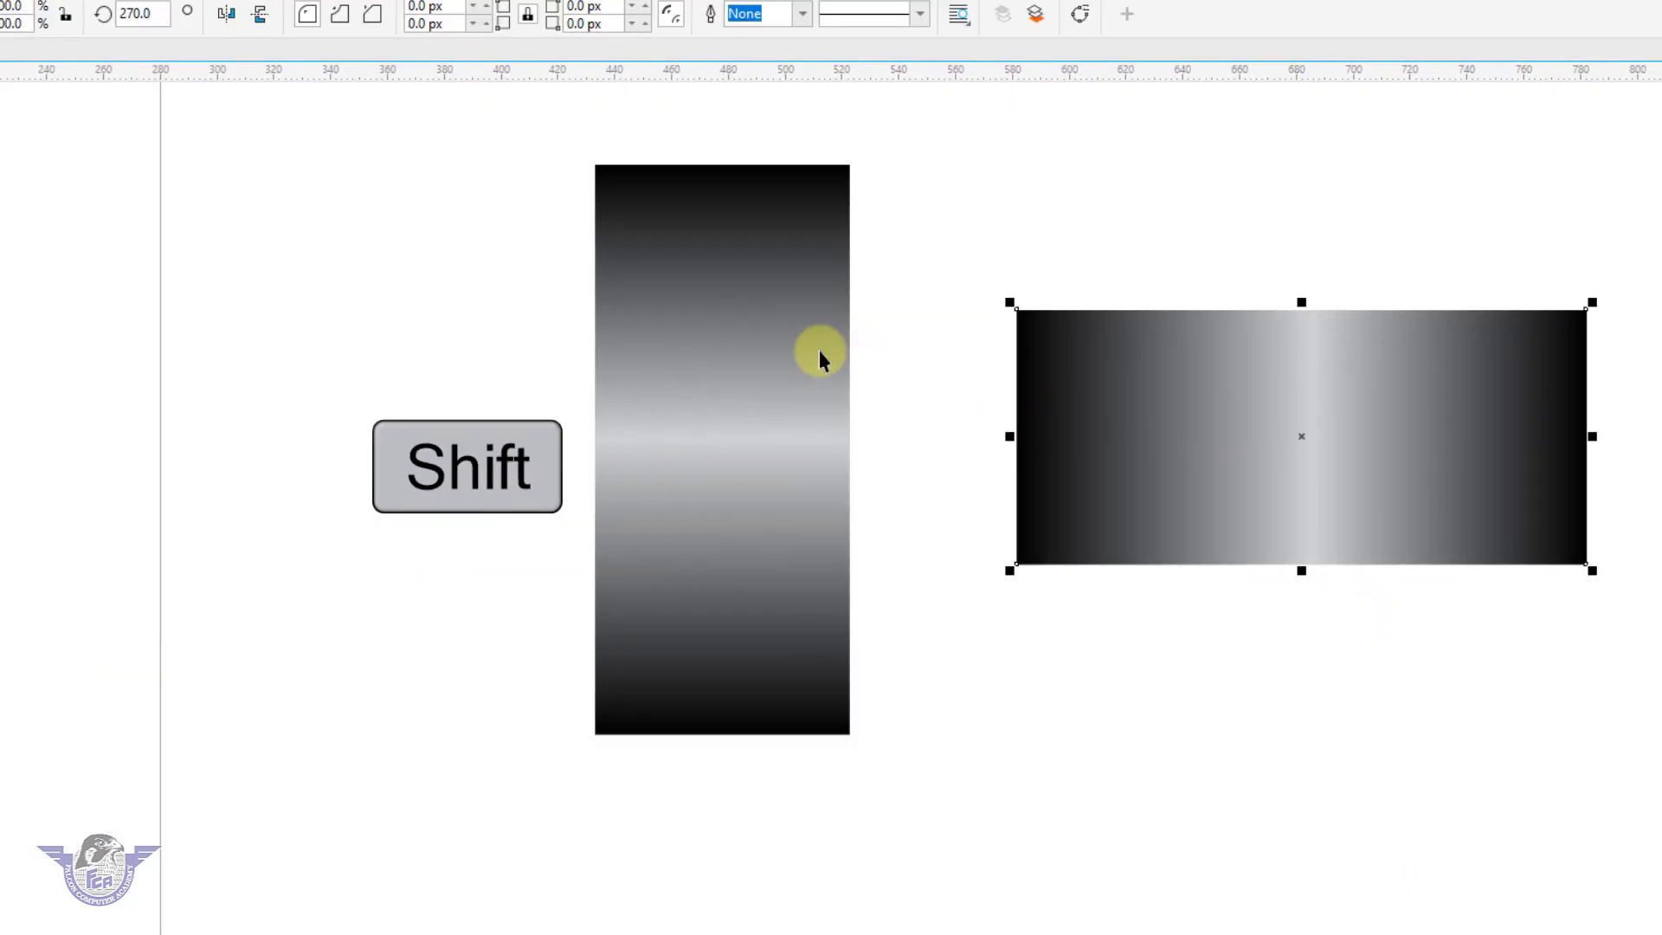
shift+click(755, 351)
key(c)
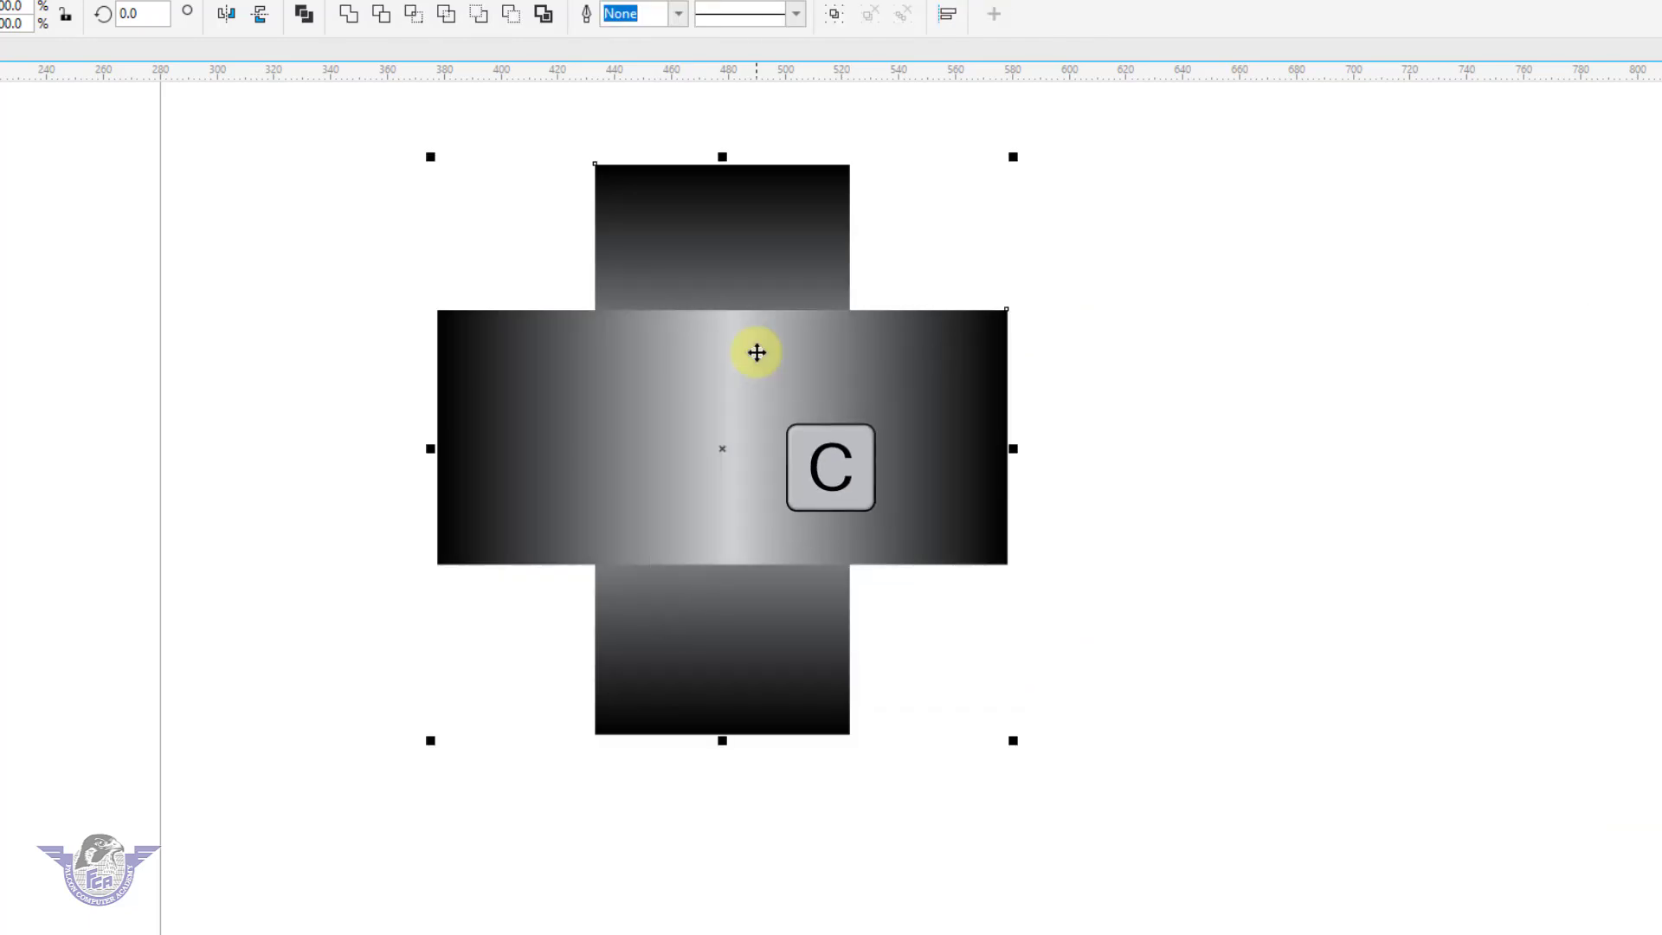
key(t)
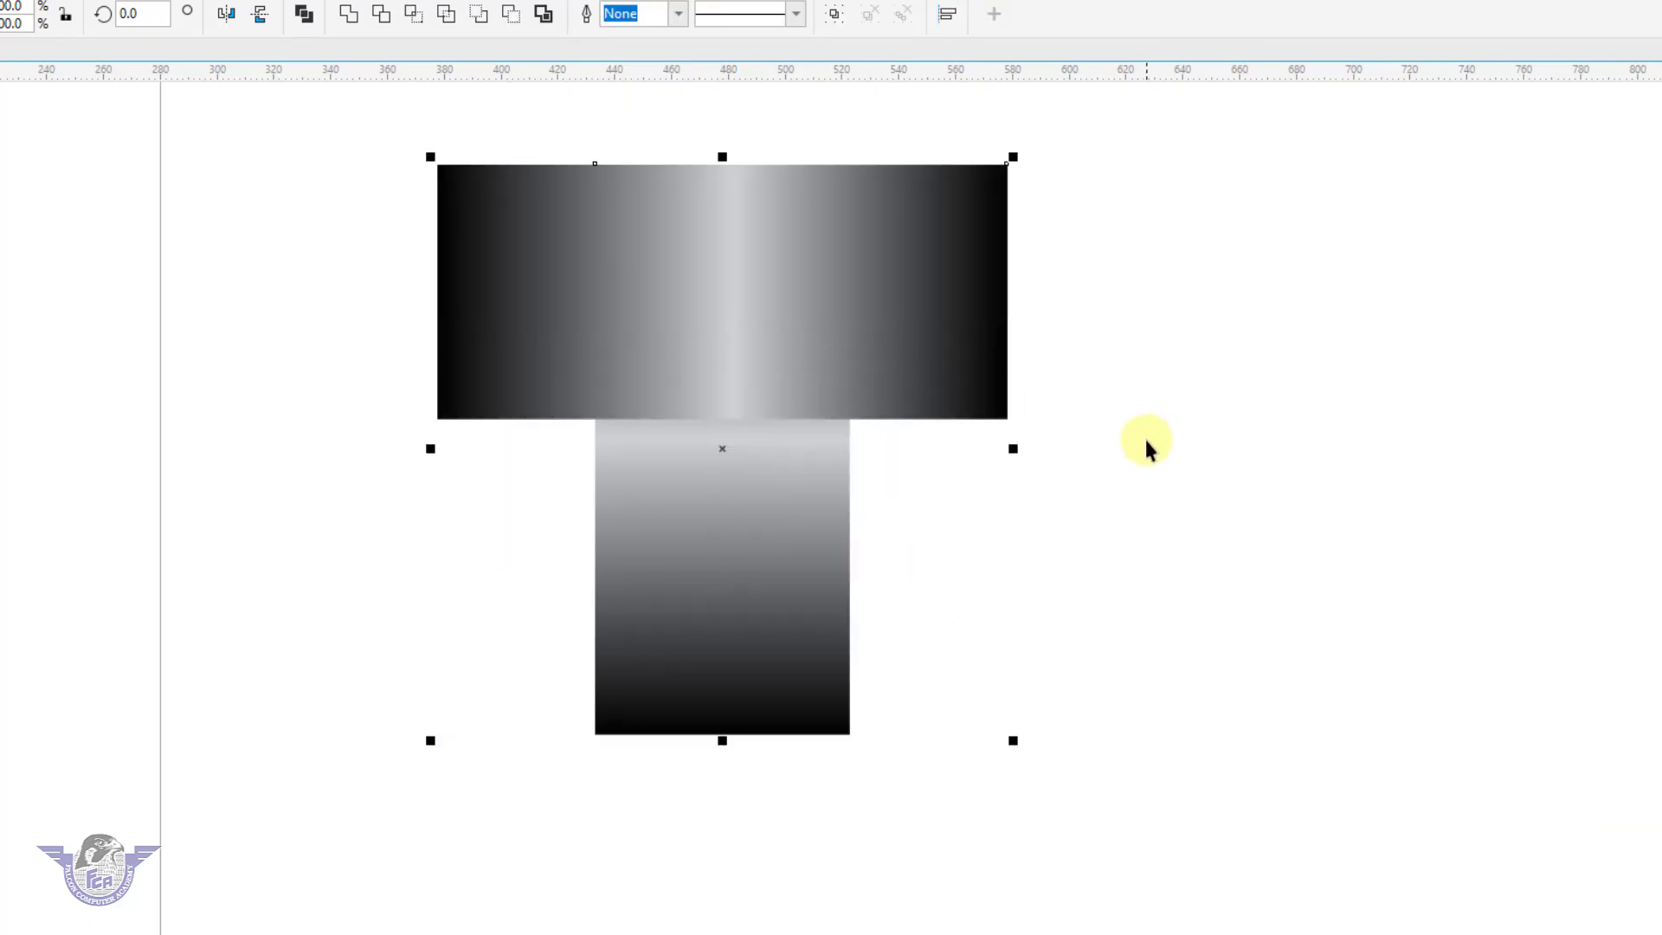
click(1146, 441)
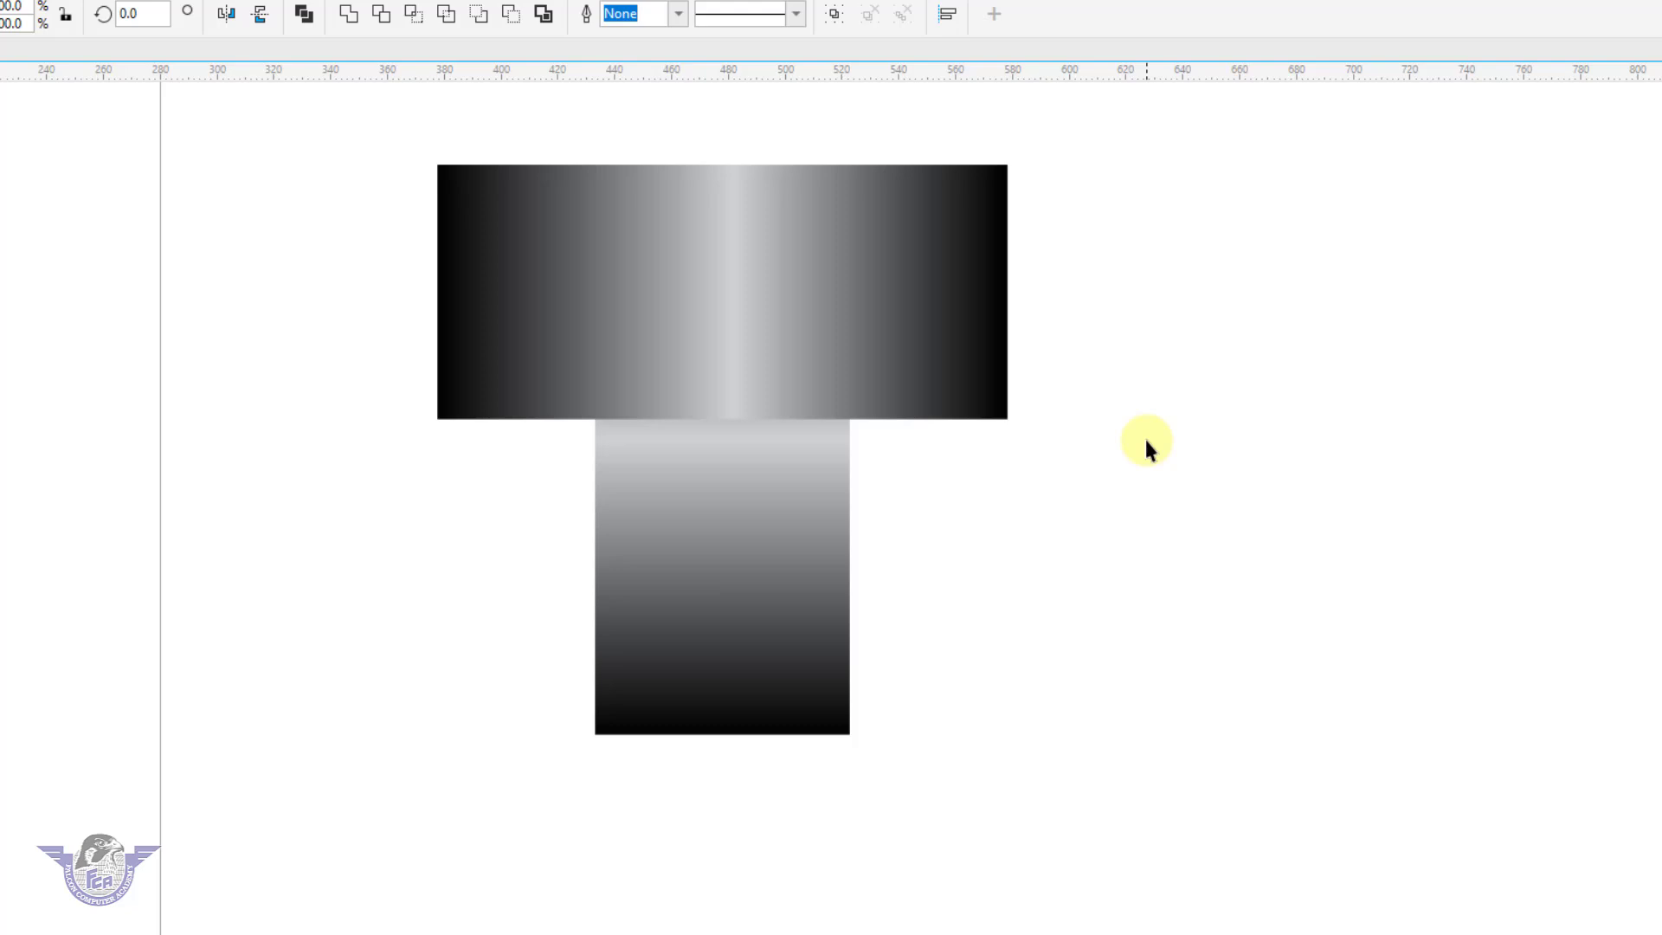
- Stretch the vertical rectangle downward from its bottom edge to about 115% of its height
click(717, 555)
drag(723, 740, 722, 781)
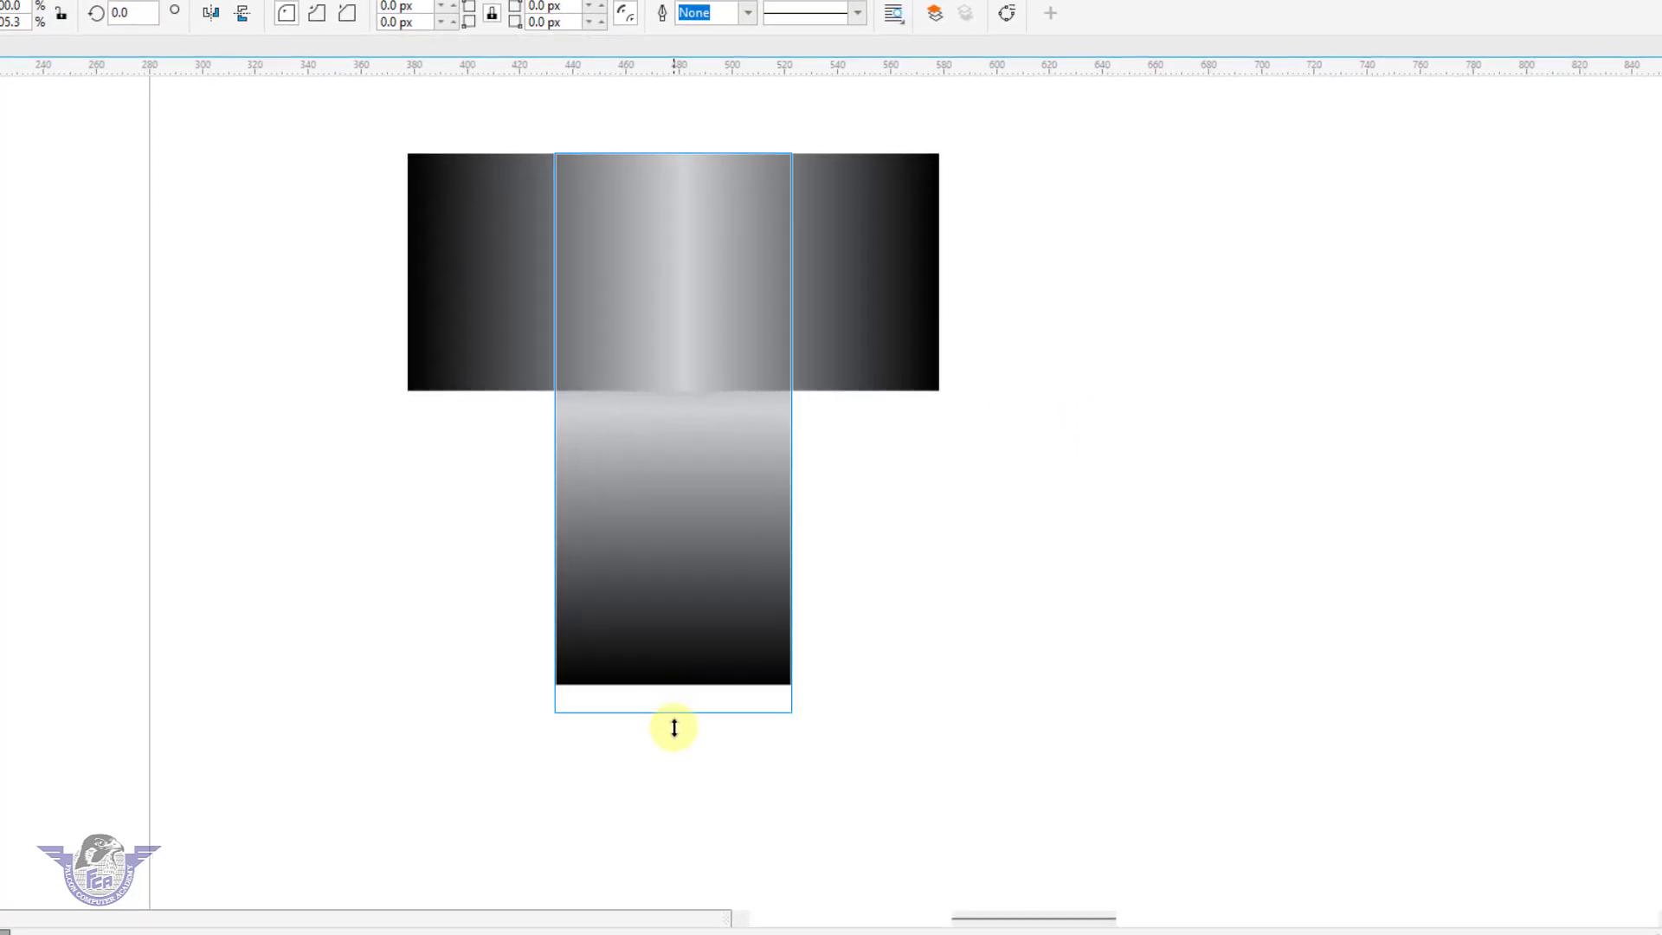
drag(674, 727, 673, 777)
- Select both rectangles and duplicate the T-shaped pair straight down, with the copy's top touching the original's bottom edge
key(F3)
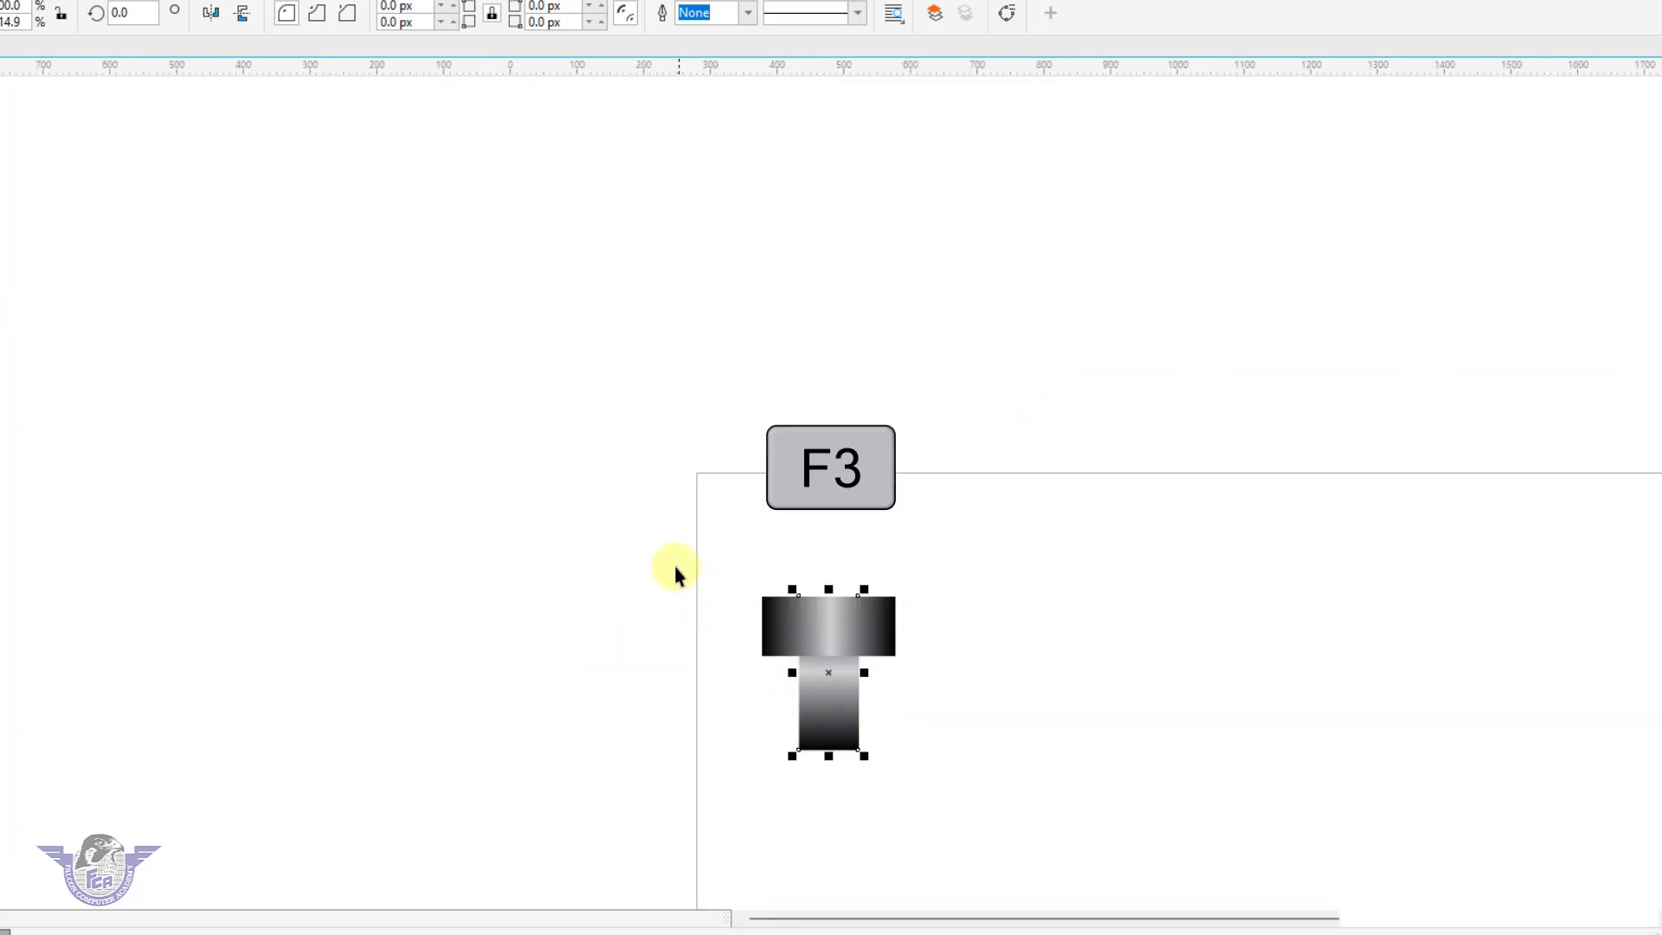
drag(674, 566, 933, 772)
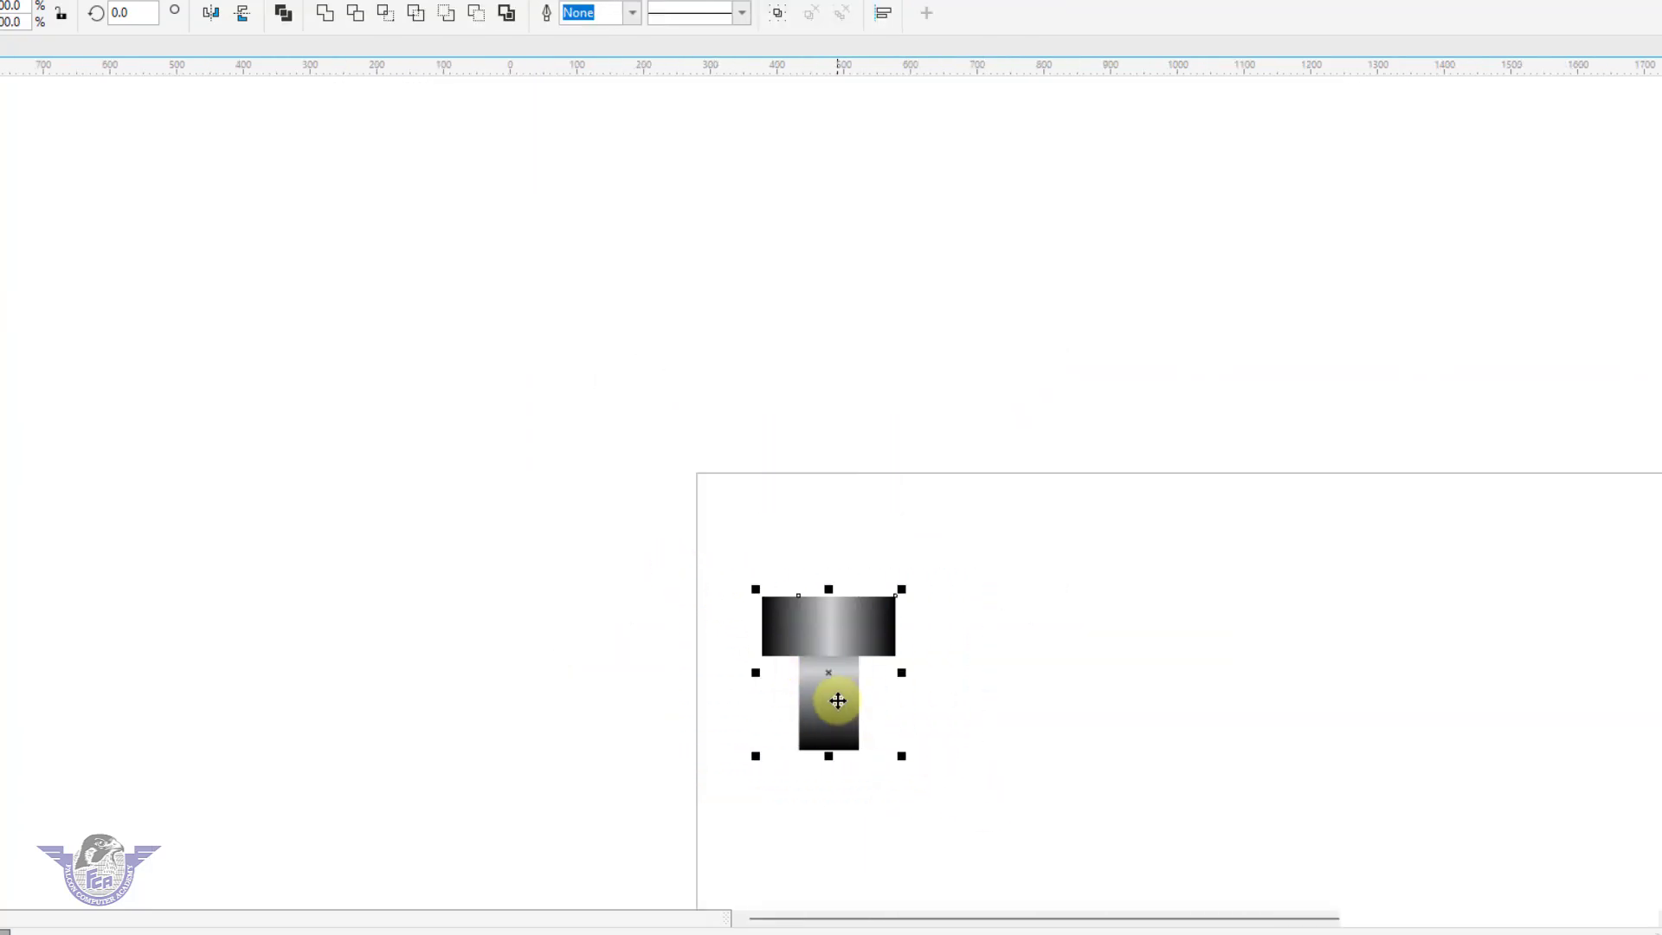
drag(837, 701, 849, 861)
key(ctrl)
click(1052, 815)
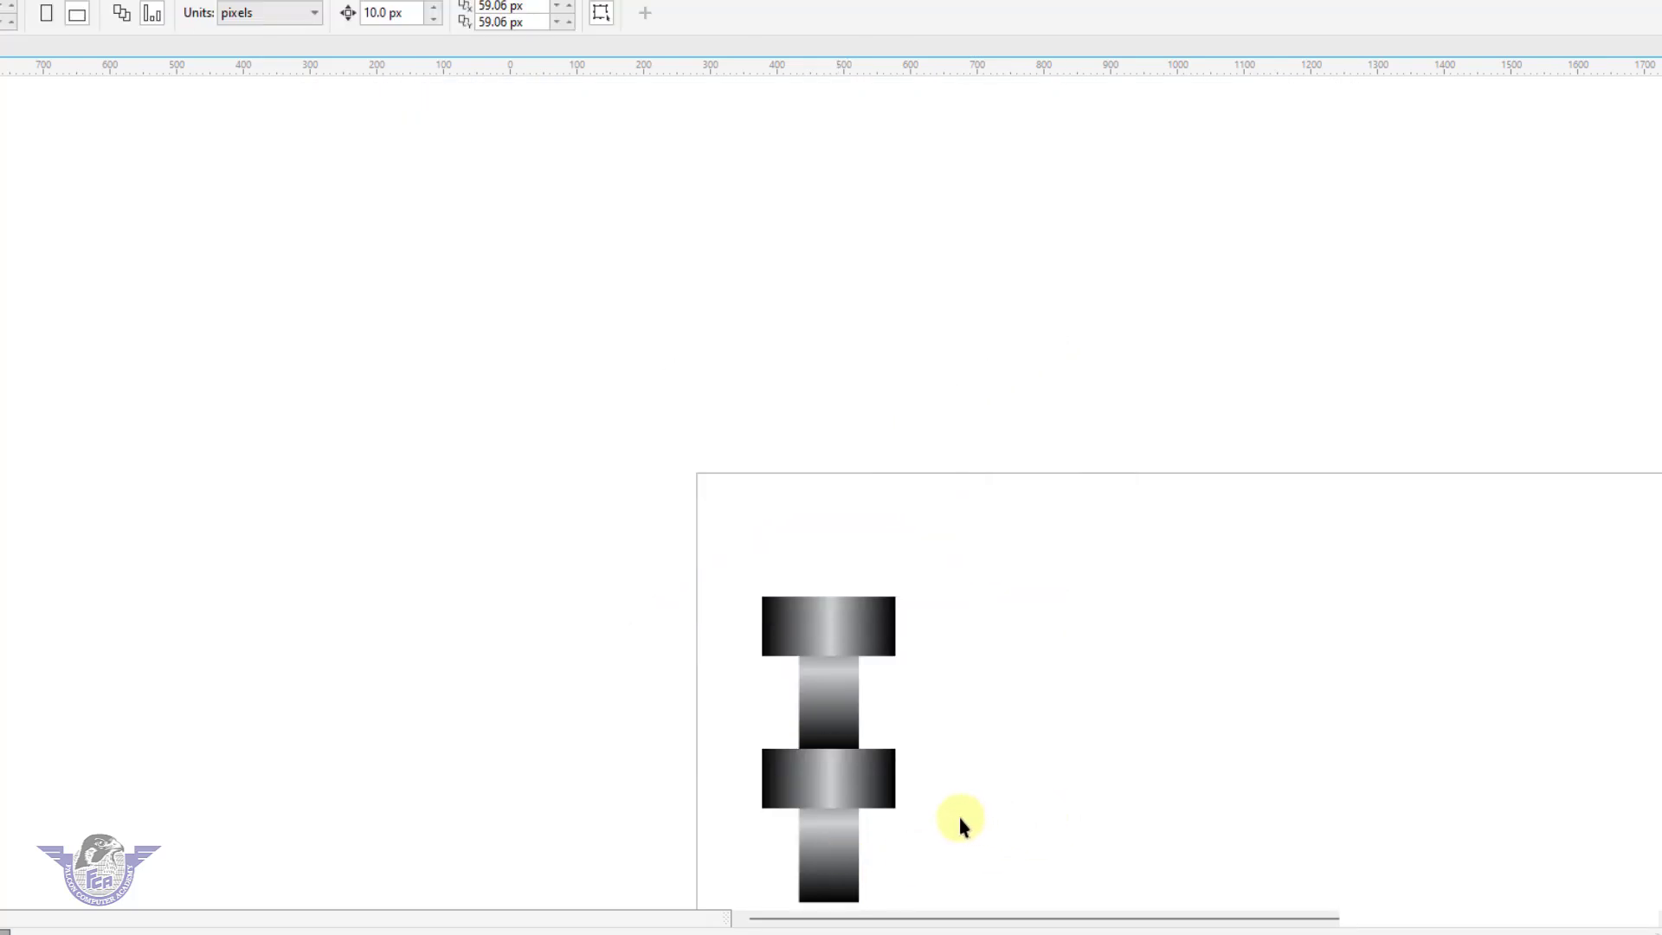
- Select the whole stack of two T-shaped pairs and scale it down proportionally to about 125 px wide
key(F3)
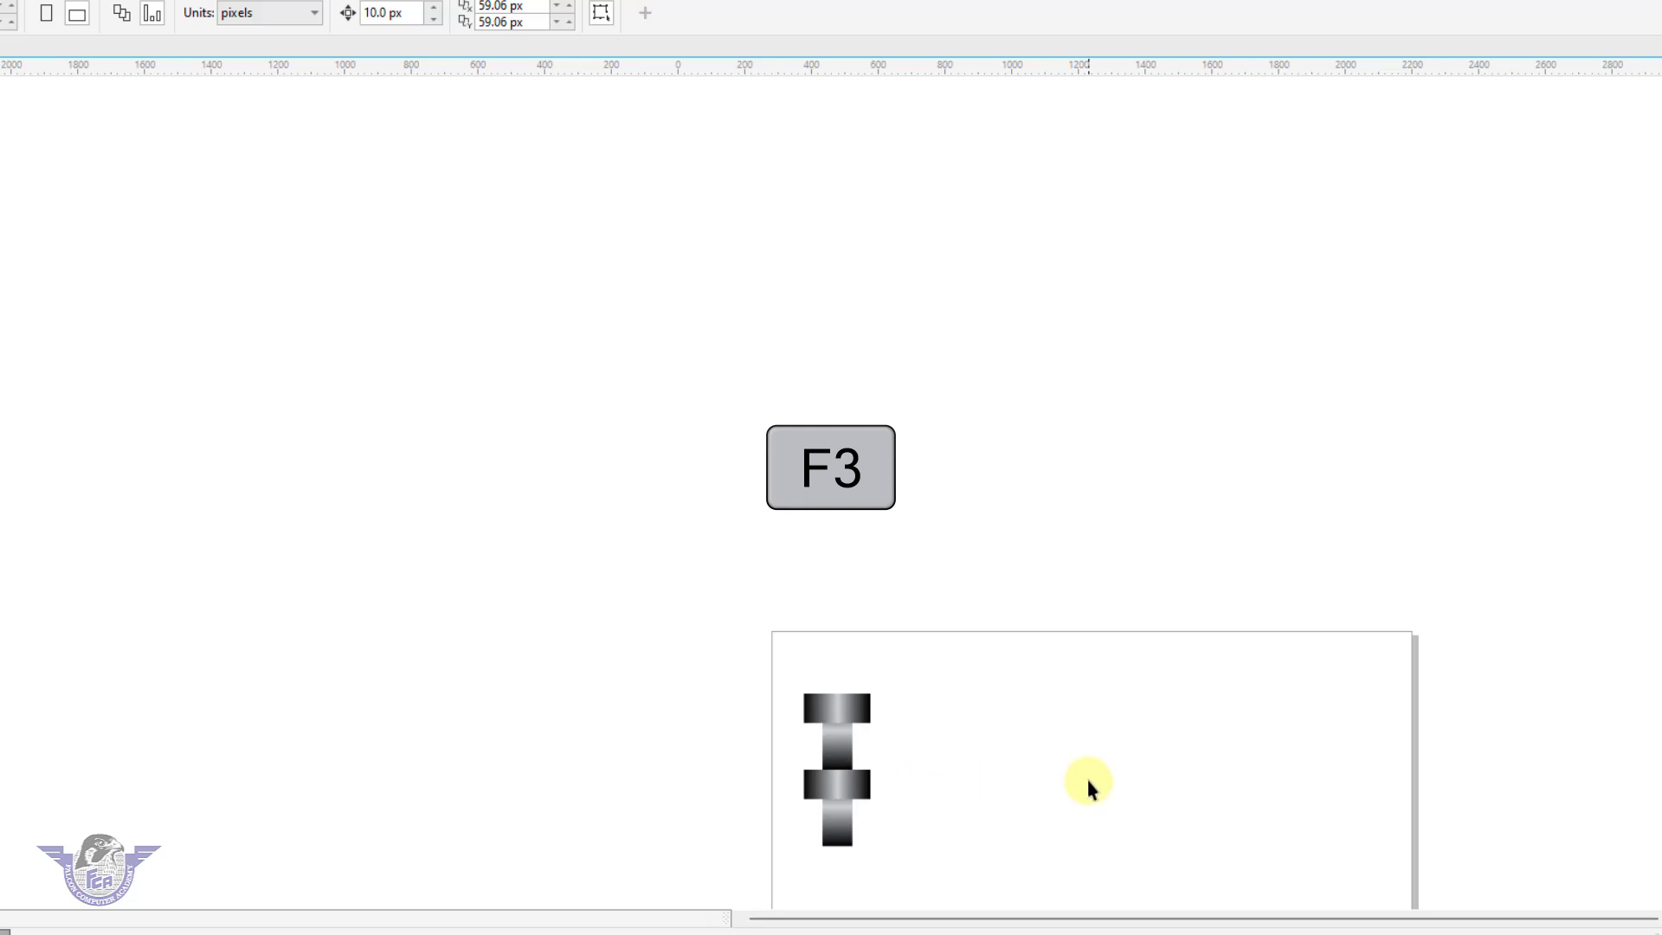
key(shift+F4)
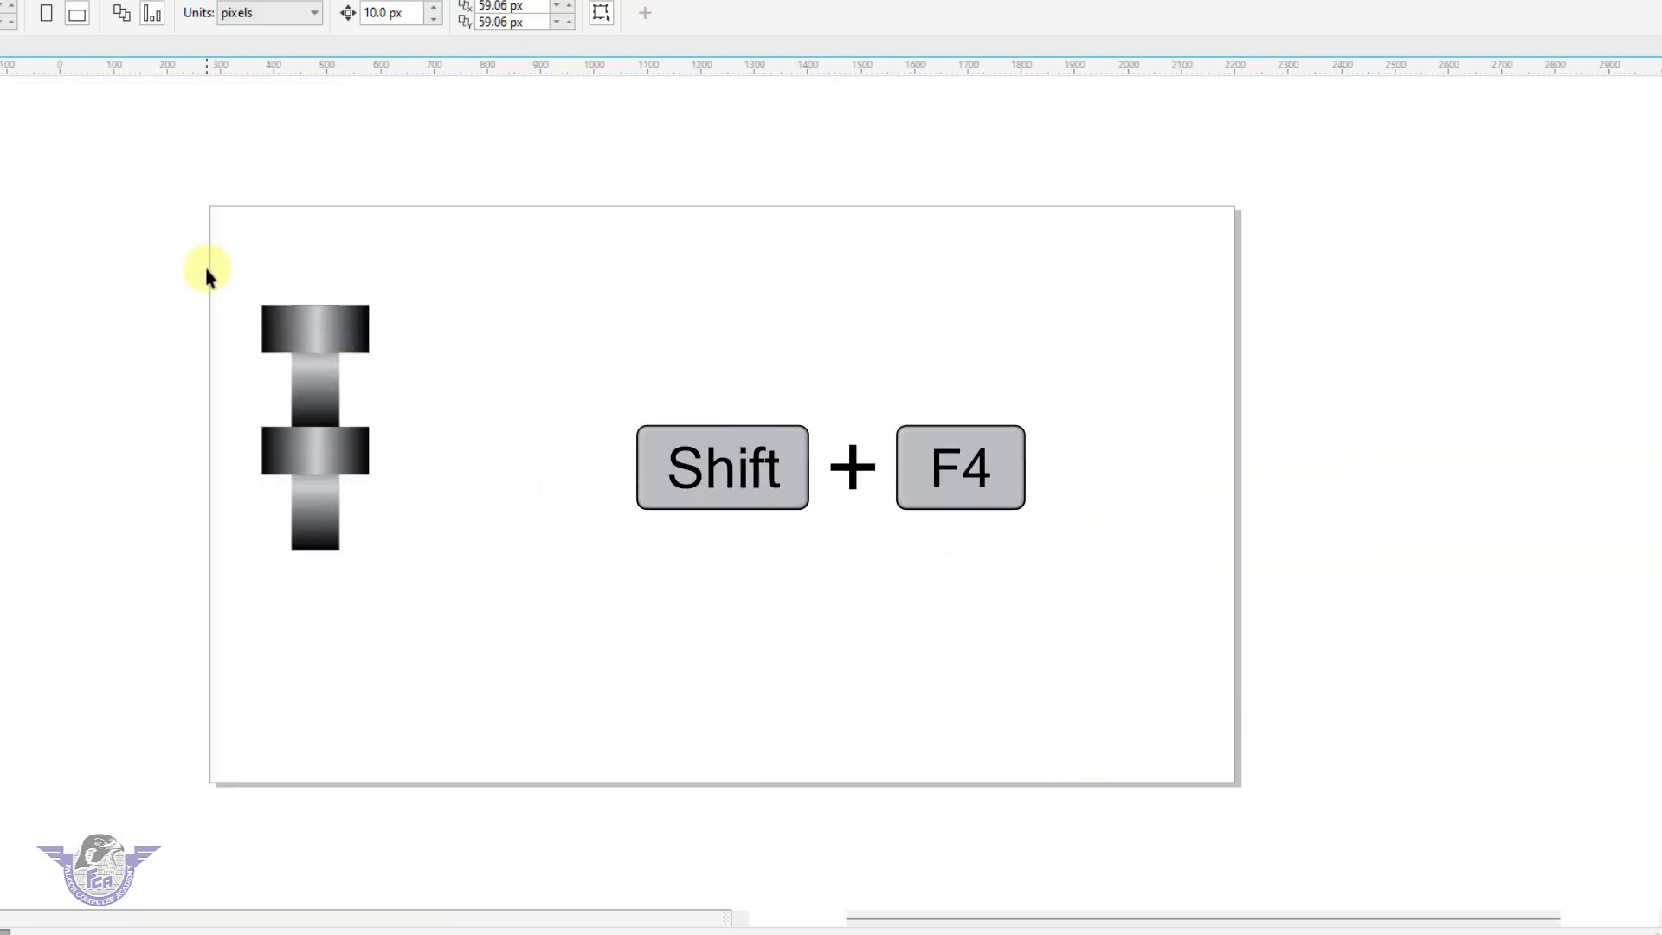
drag(206, 275, 440, 620)
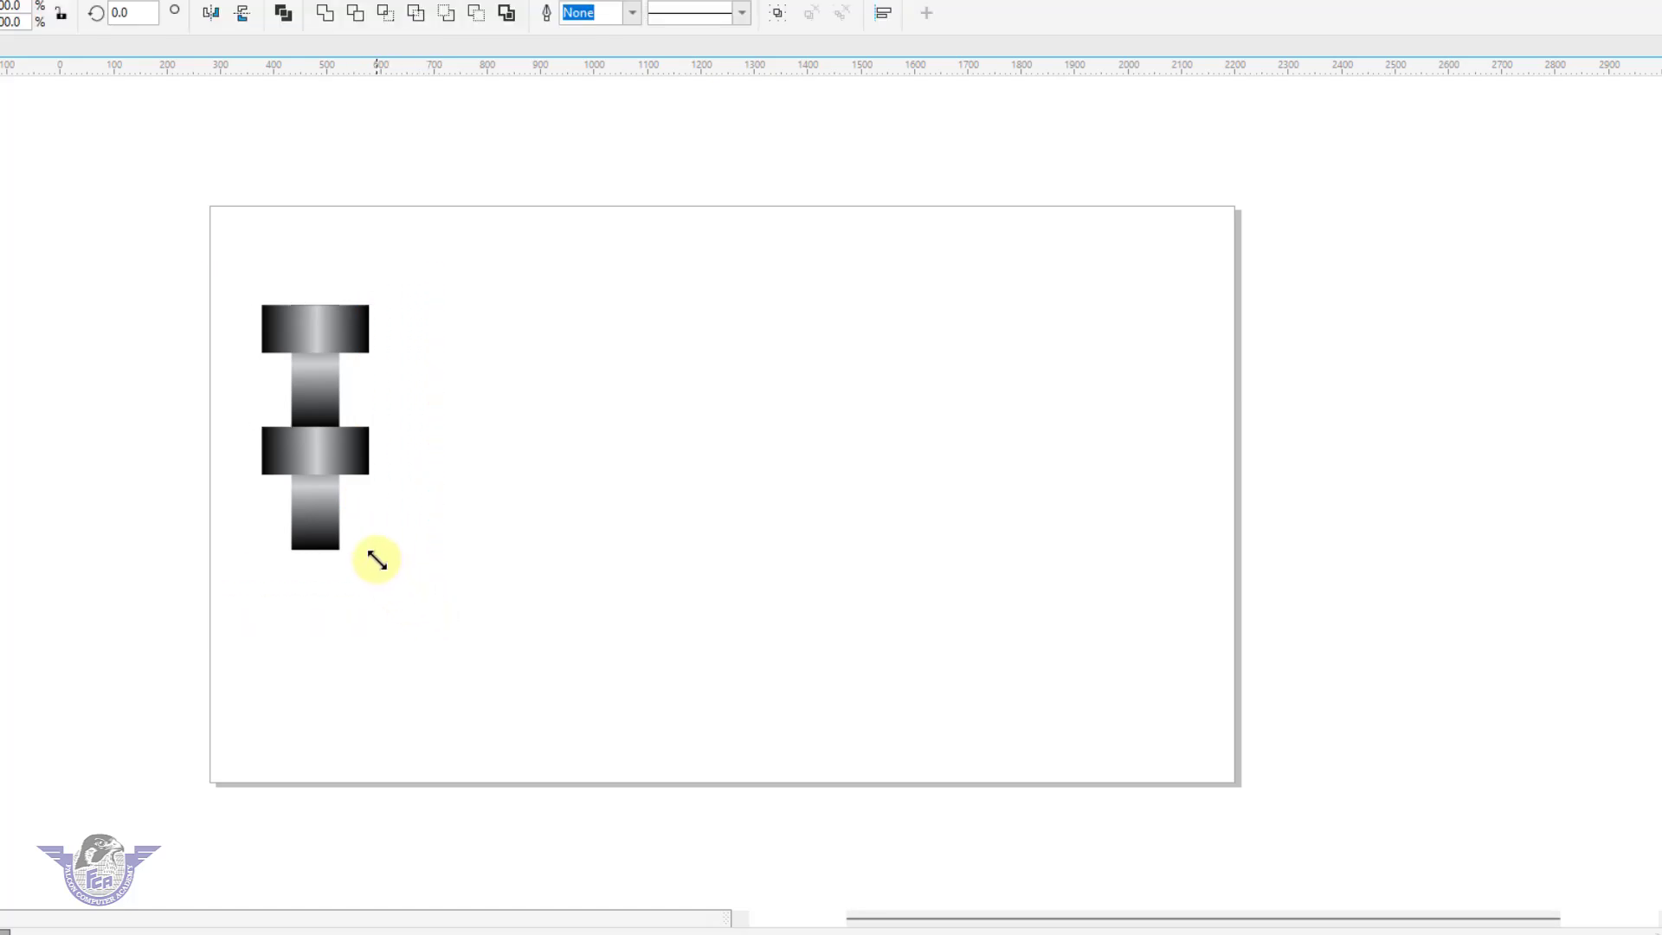
drag(376, 560, 337, 502)
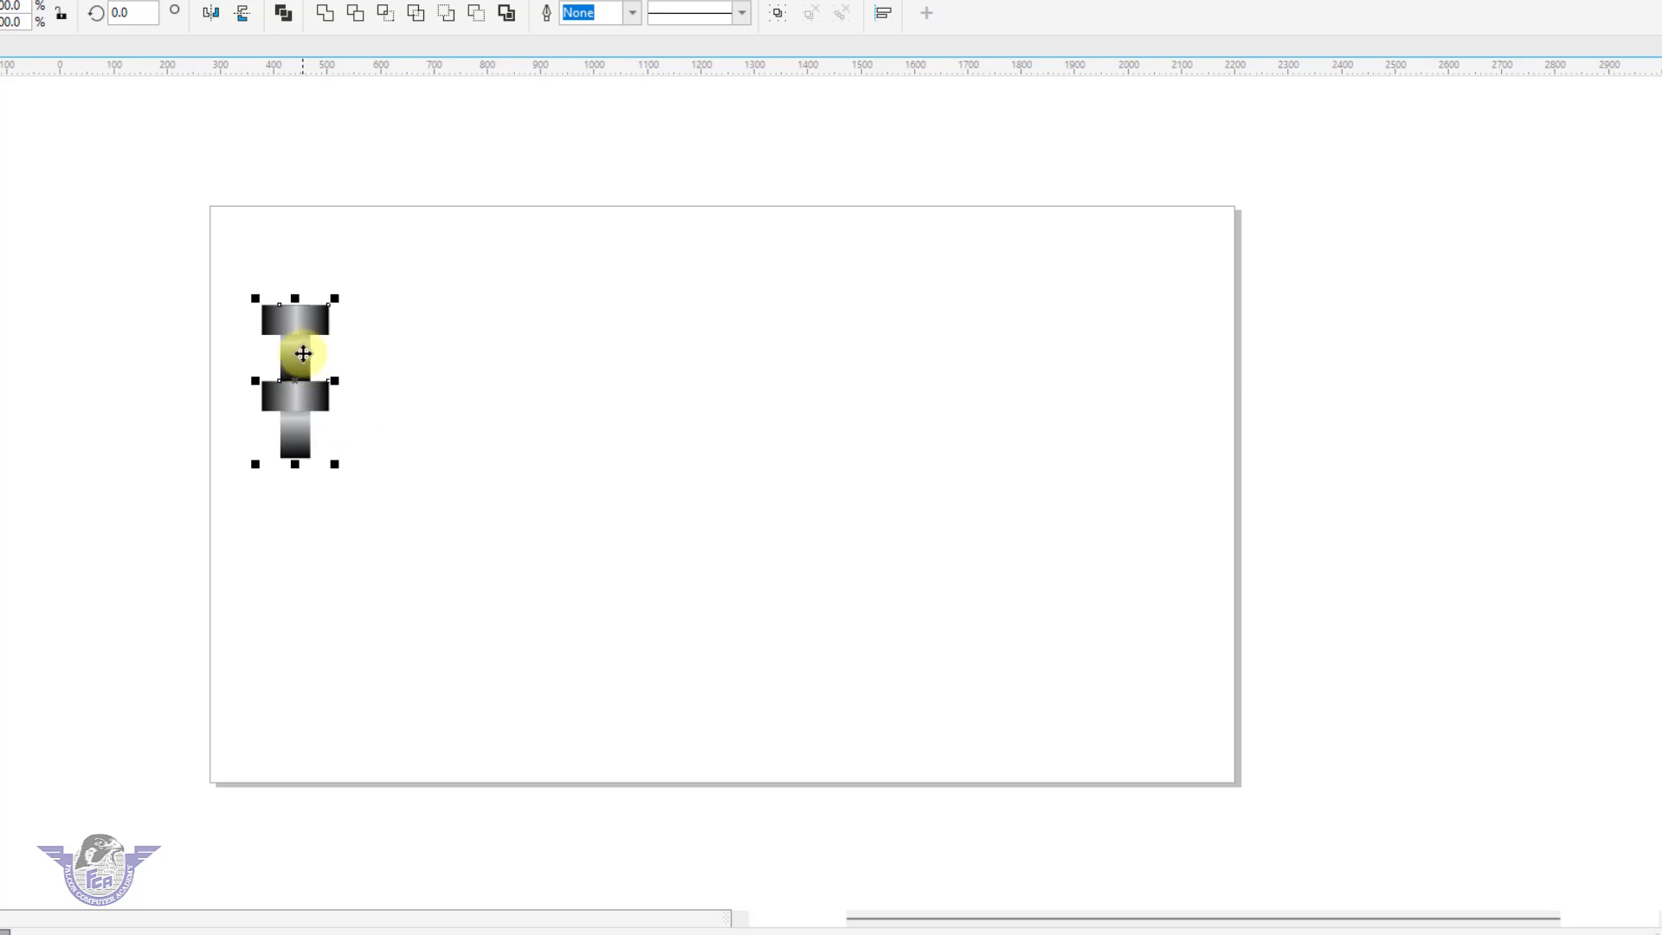
- Duplicate the reduced stack straight down, with the copy's top touching the original's bottom edge, to form a column of four T-shapes
drag(205, 286, 346, 469)
drag(298, 361, 303, 519)
click(180, 299)
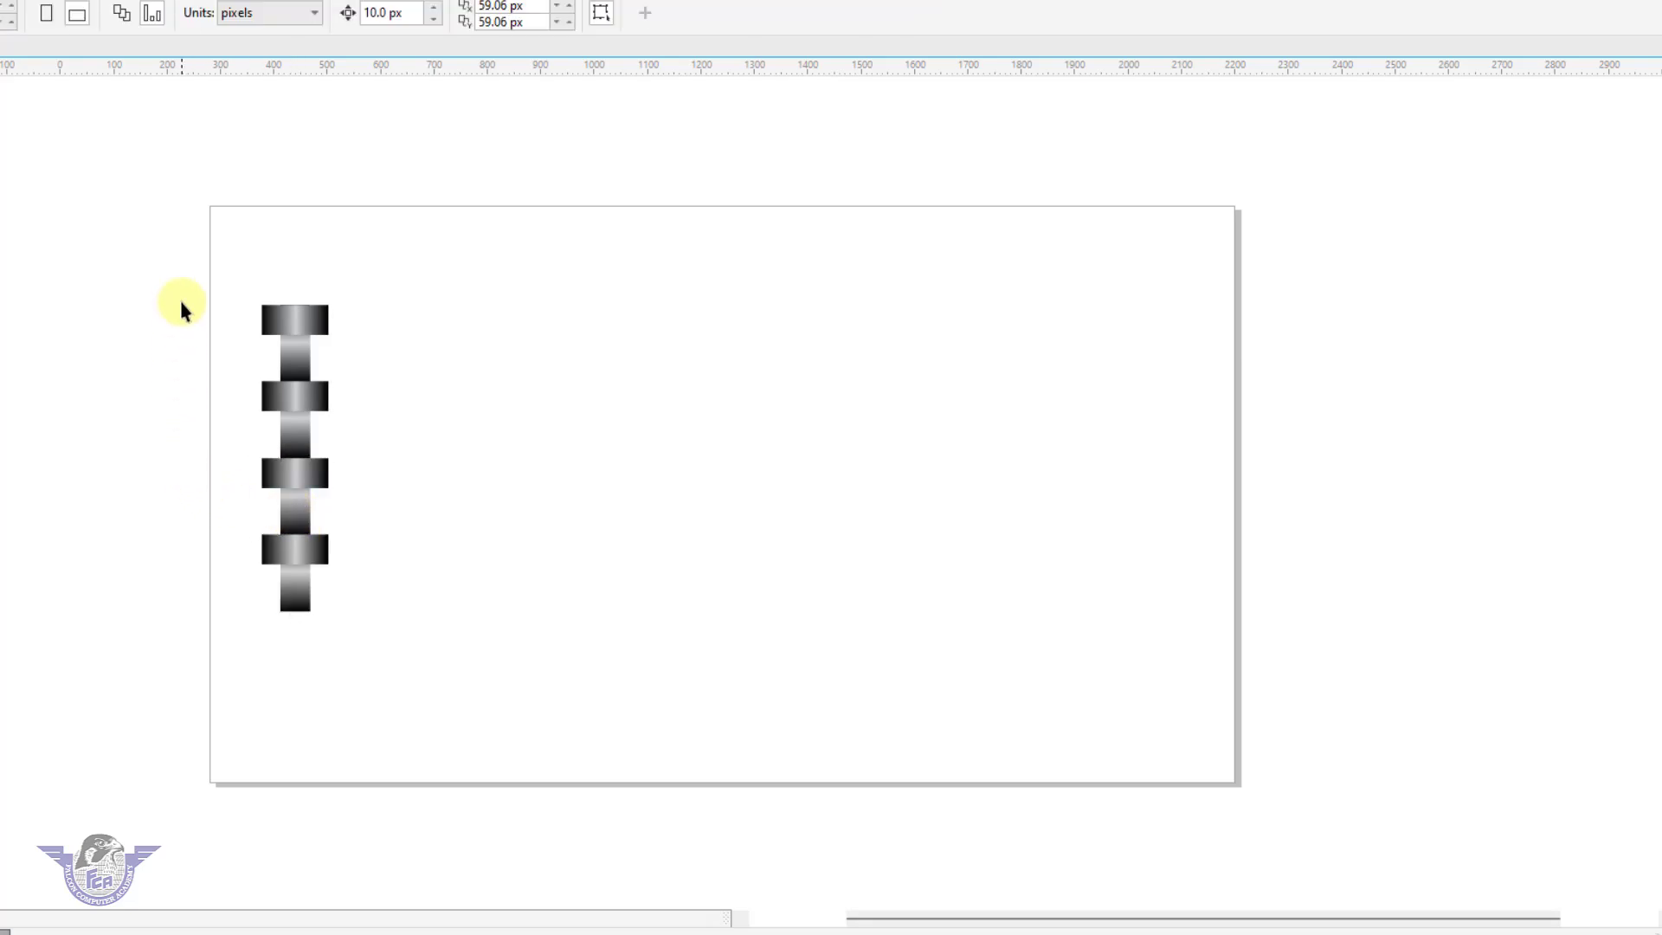
- Duplicate the entire column diagonally down to the right so its horizontal bars interlock between those of the first column
drag(391, 635, 391, 634)
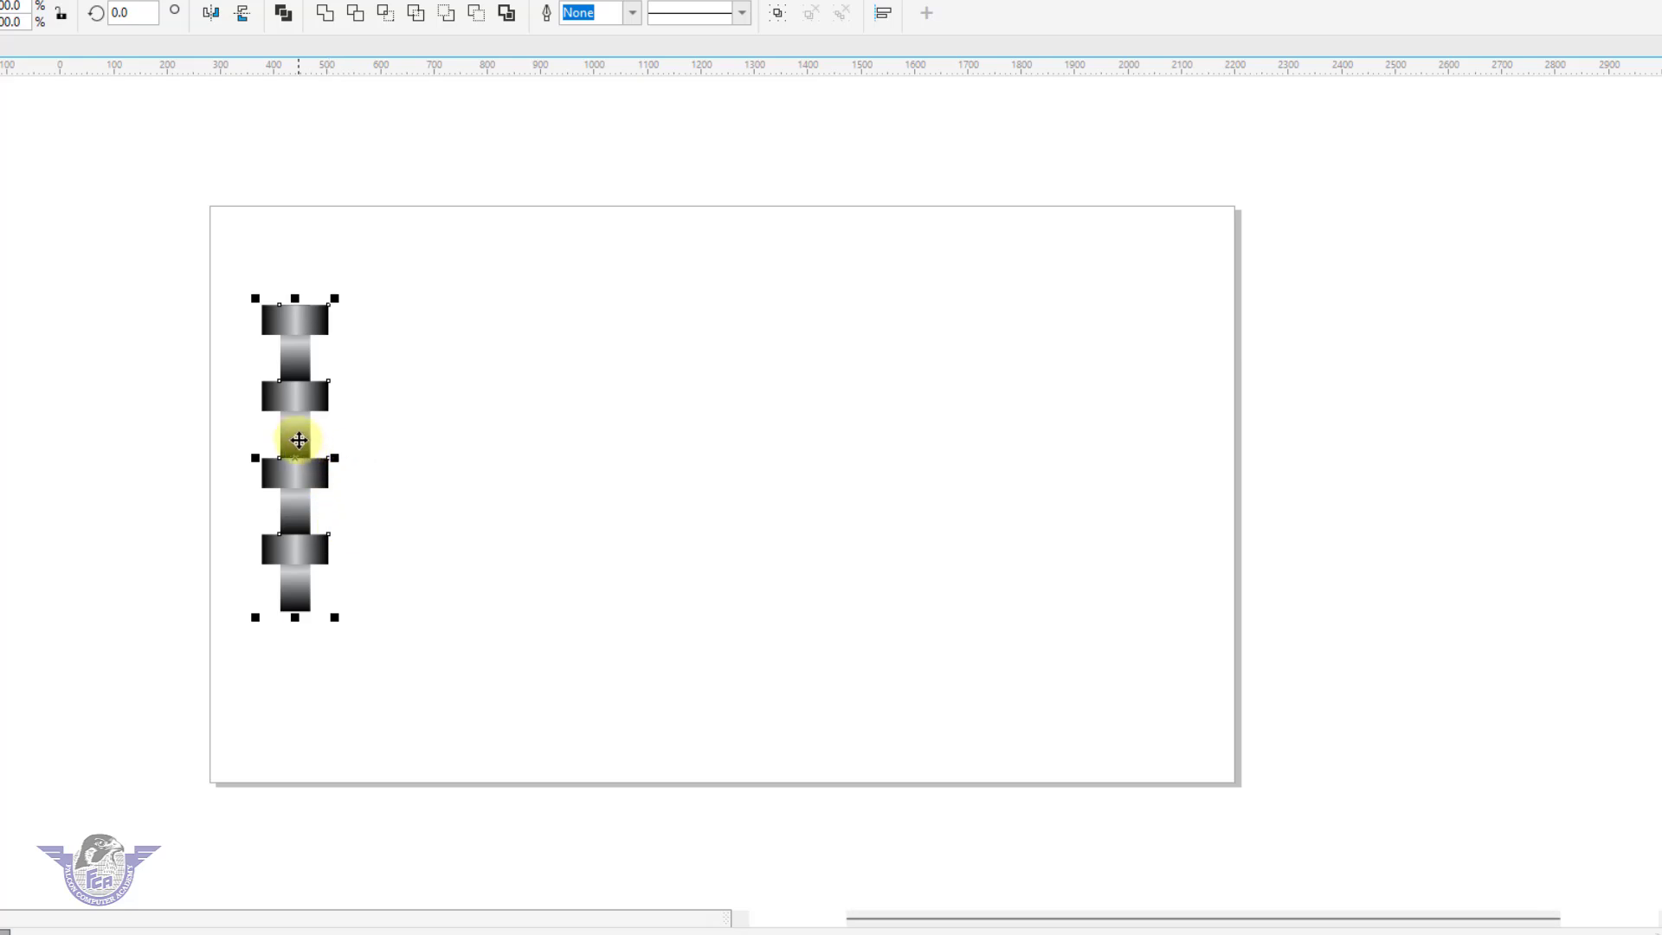
drag(298, 440, 346, 481)
click(205, 286)
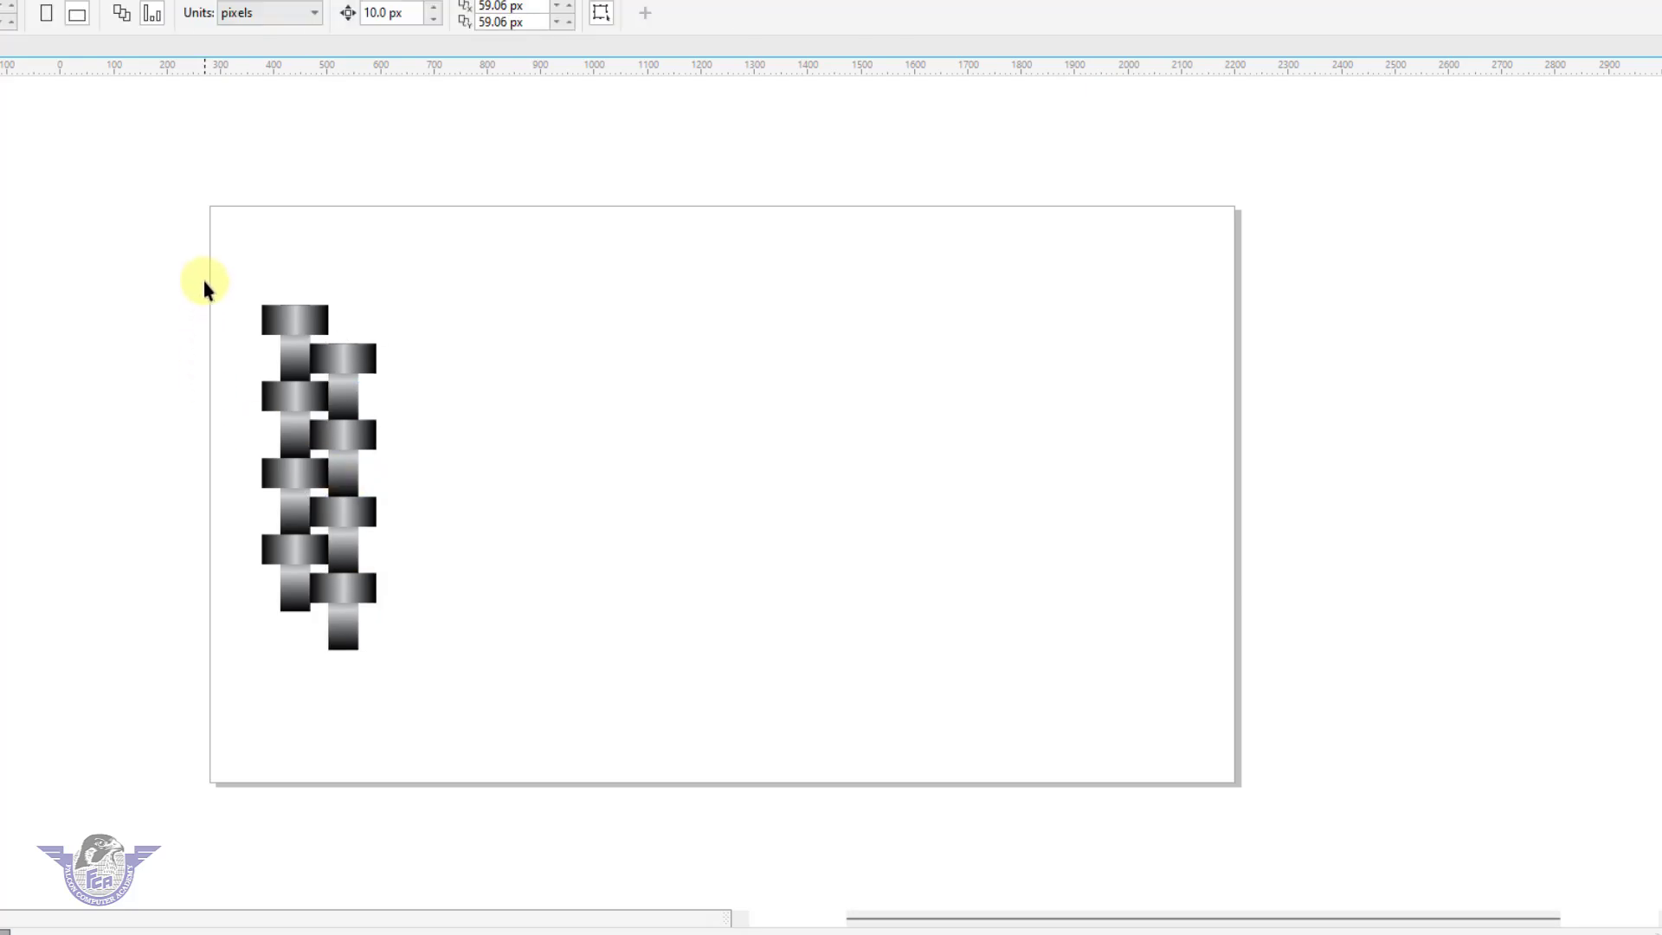
- Duplicate both interlocked columns to the right against the originals, and repeat the duplication nine times to extend past the page's right edge
drag(428, 682, 428, 680)
drag(360, 475, 449, 506)
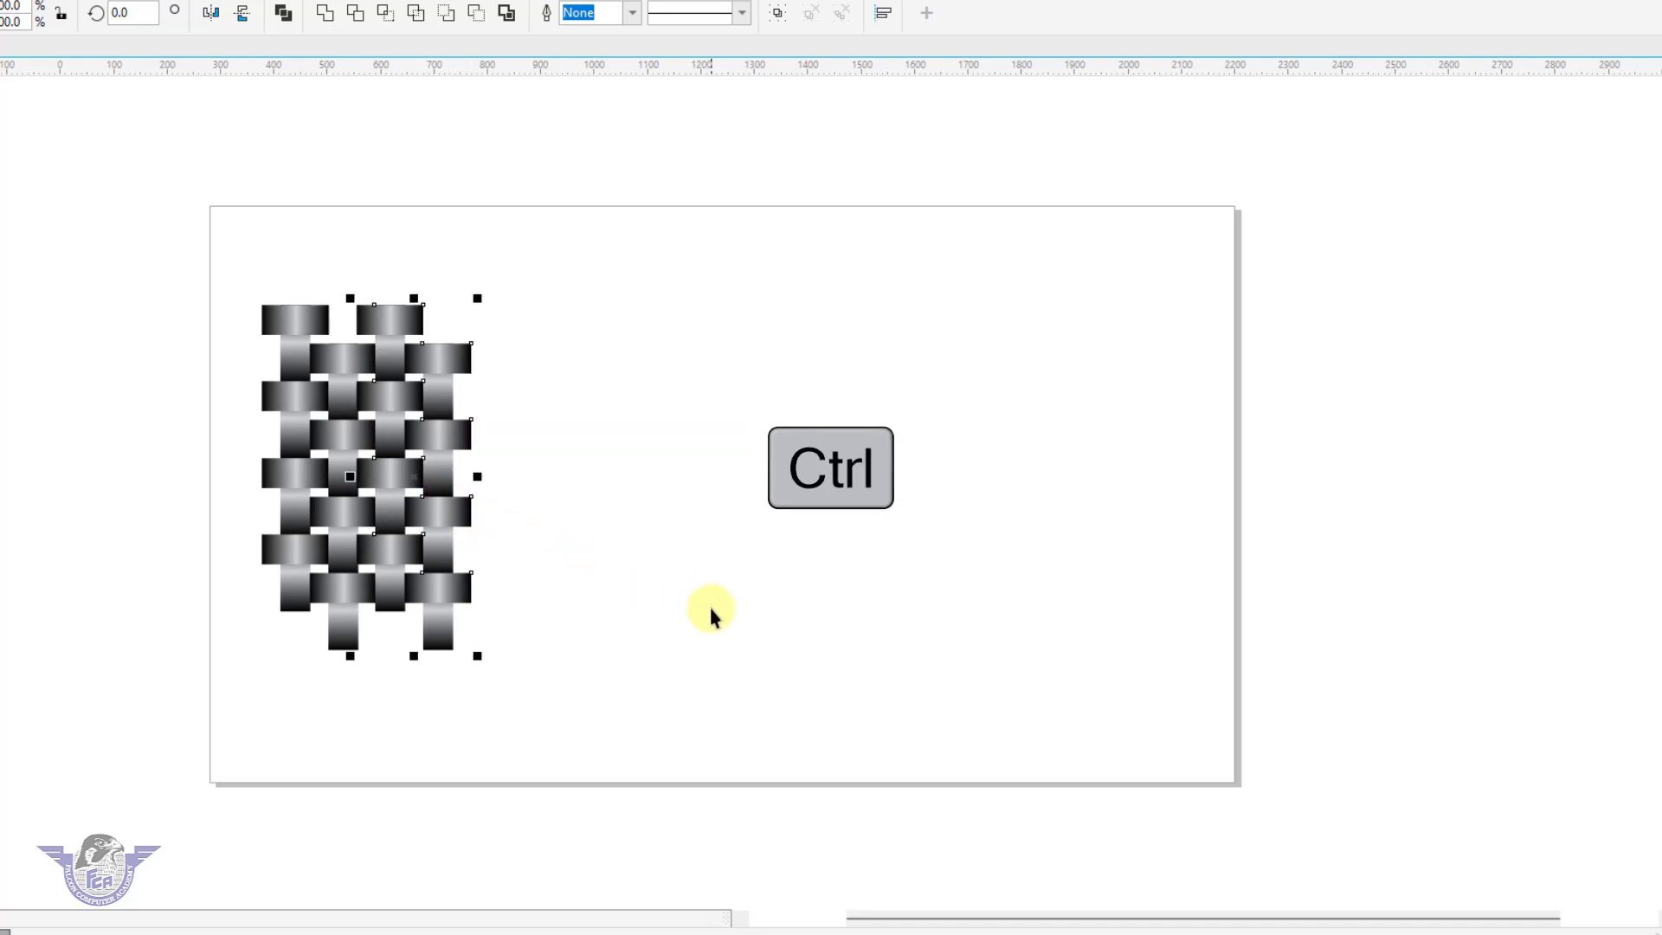
key(ctrl+r)
key(ctrl+r)
key(ctrl+r)
key(ctrl+r)
key(ctrl+r)
key(ctrl+r)
key(ctrl+r)
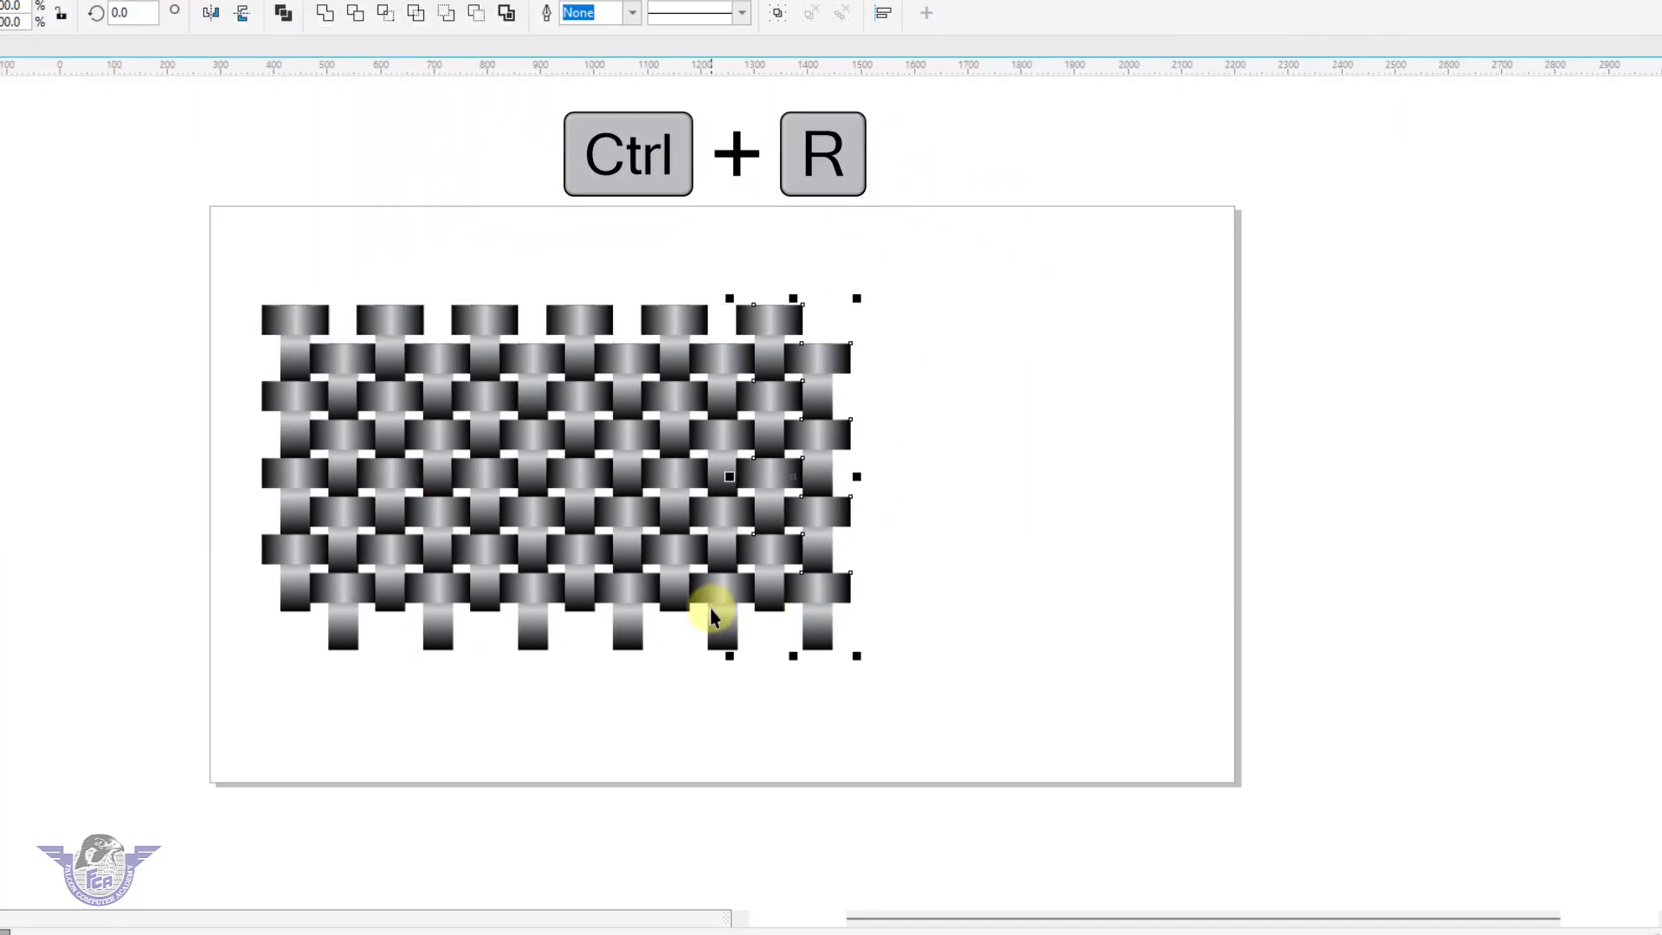
key(ctrl+r)
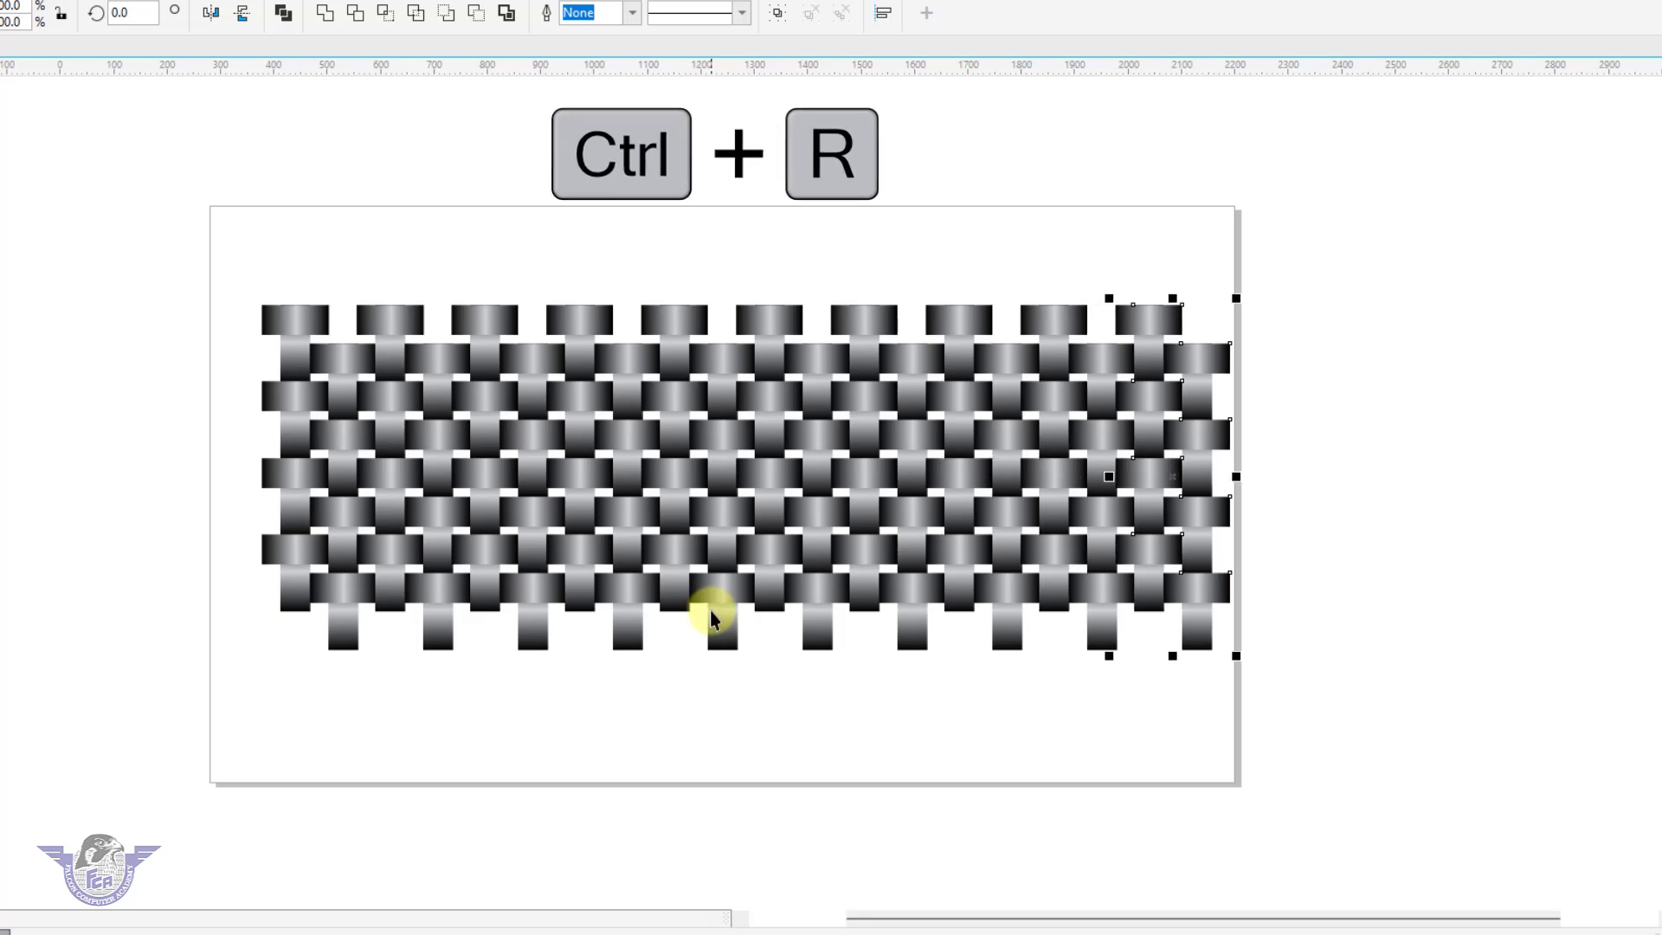
key(ctrl+r)
- Select the entire woven strip and duplicate it straight down so the copy continues the weave below the original
click(155, 336)
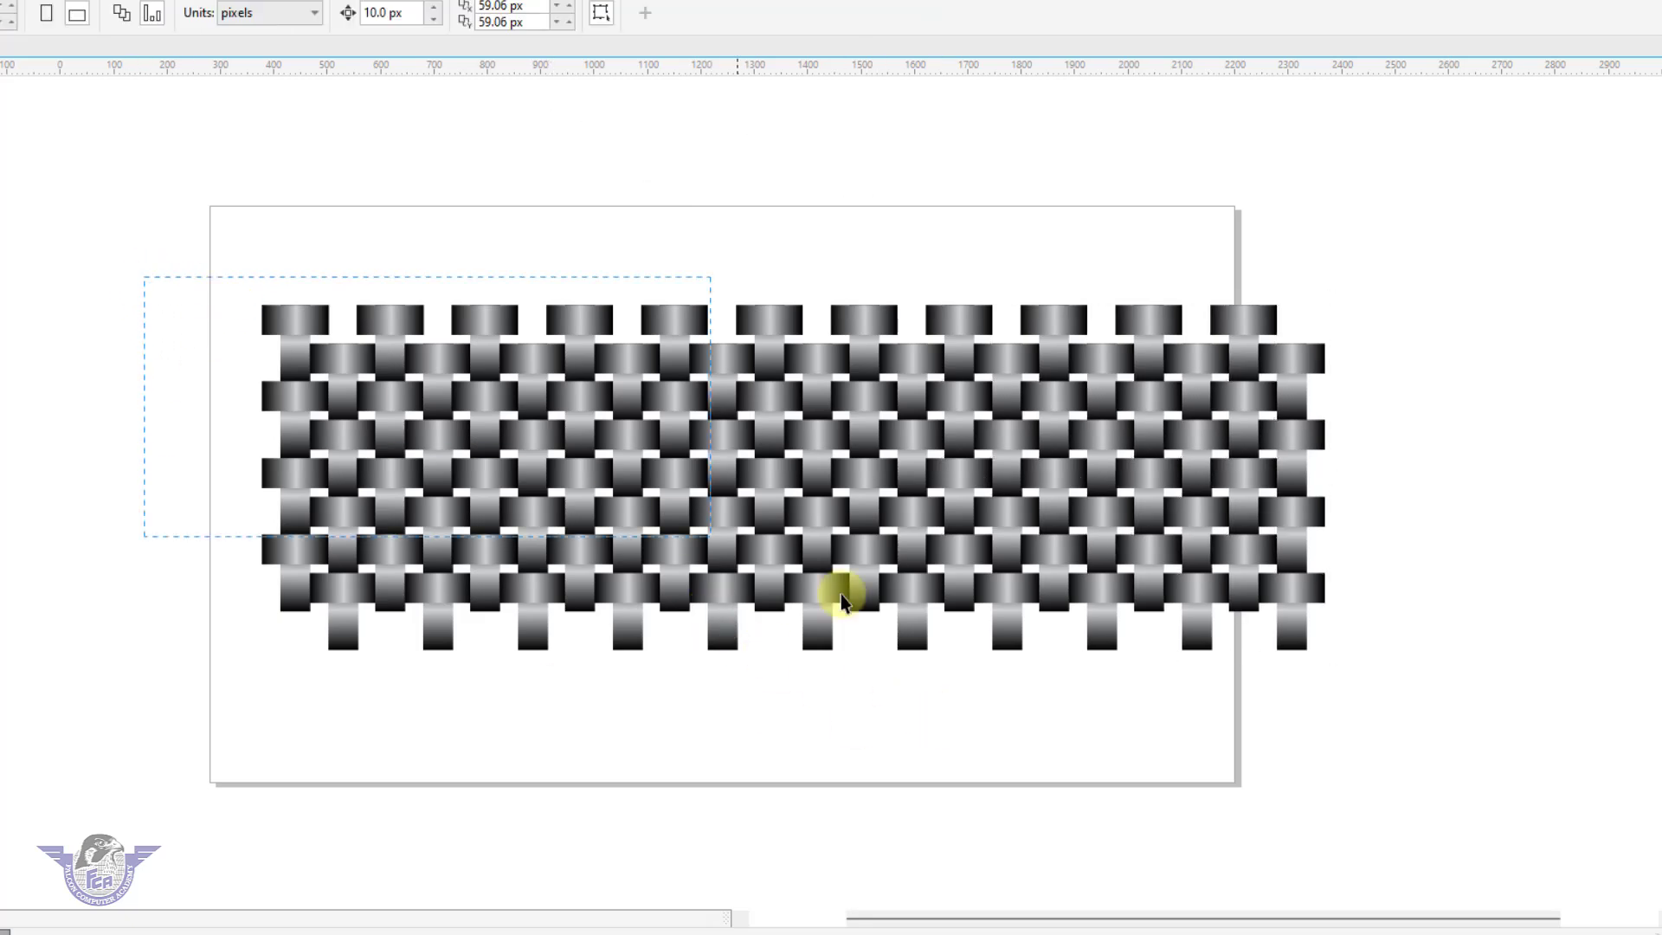
drag(1424, 767, 1424, 767)
drag(767, 441, 785, 750)
right_click(785, 750)
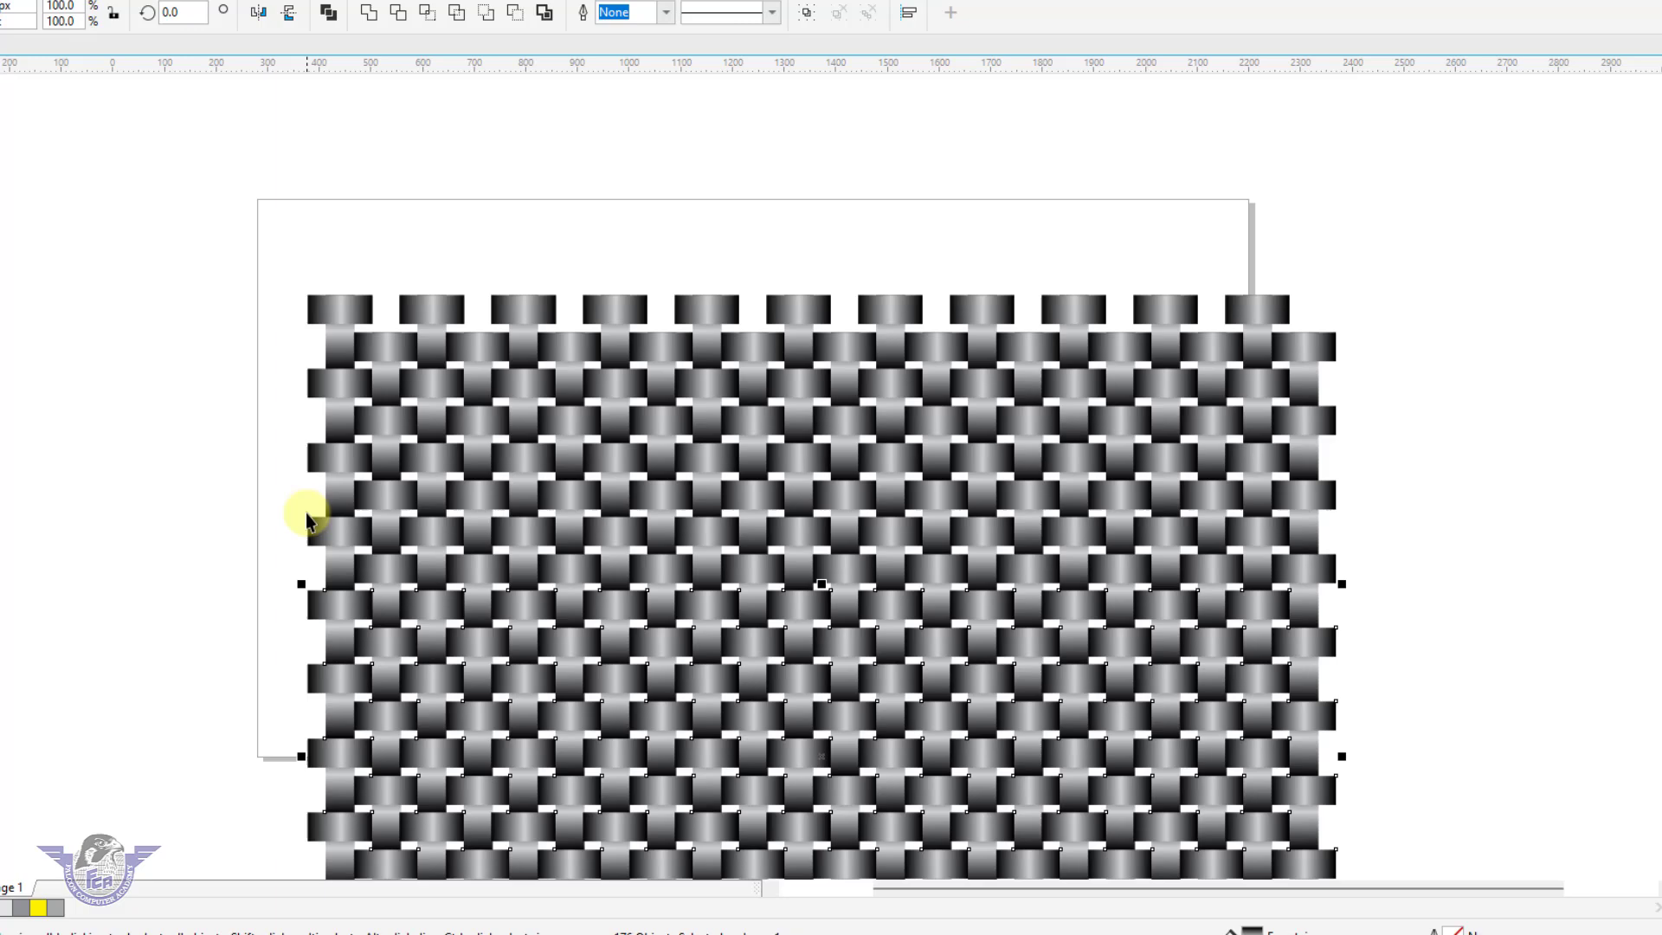
- Move the complete weave off the page to its right and group all its rectangles
scroll(305, 512, down, 3)
drag(202, 382, 691, 668)
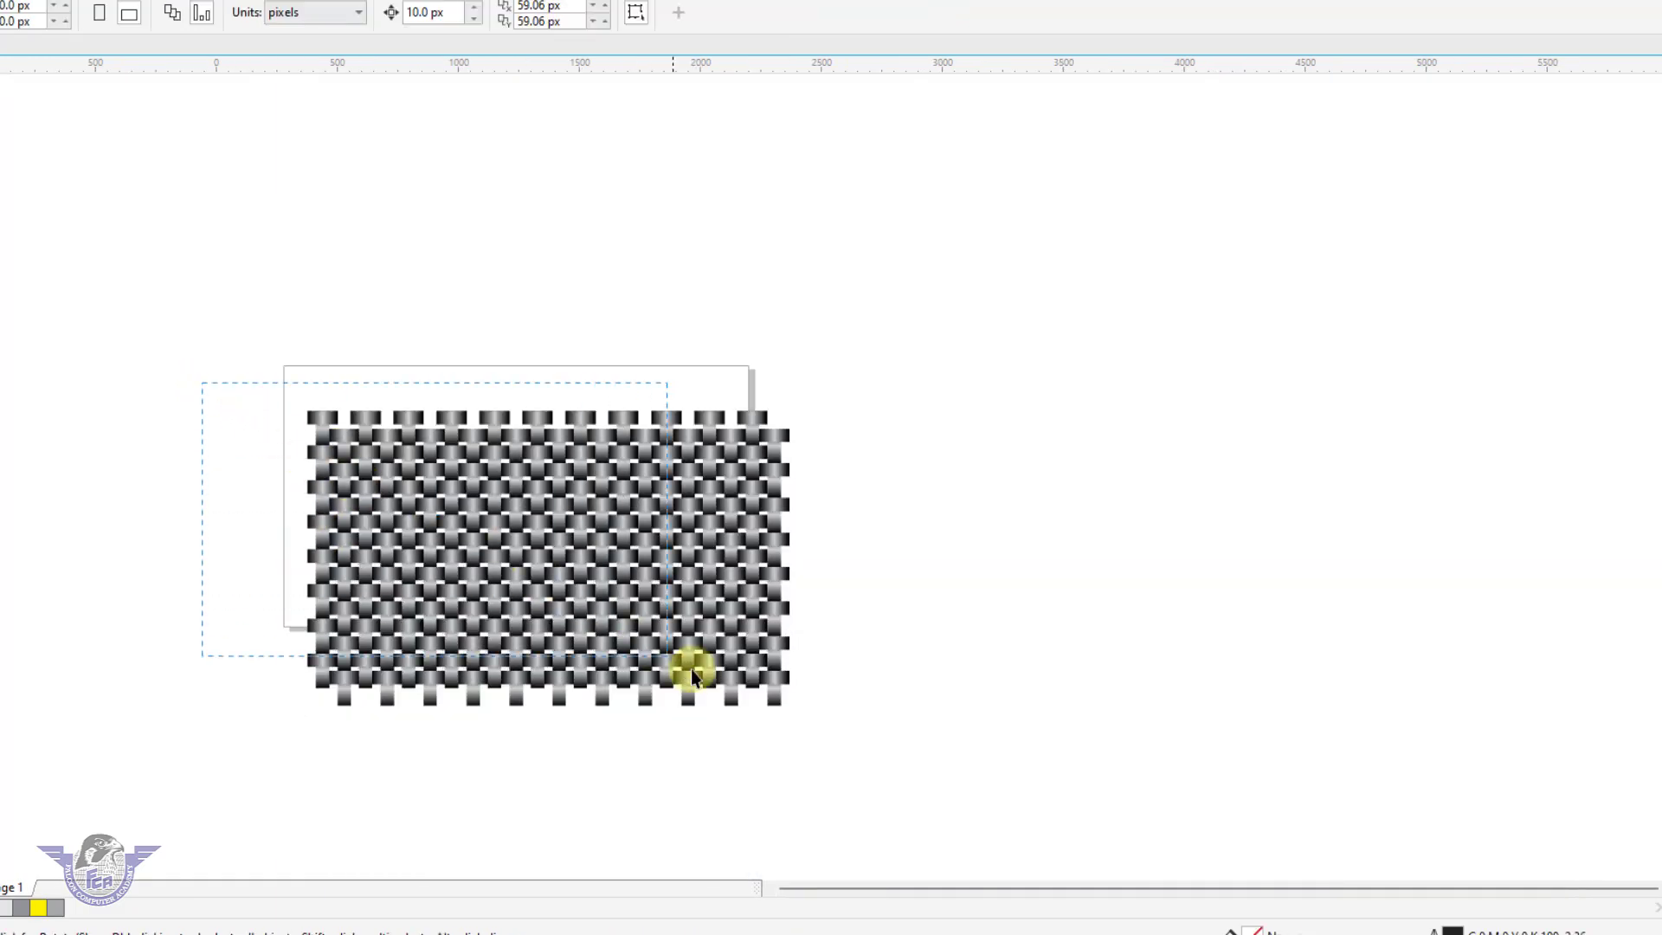
drag(798, 718, 832, 737)
drag(565, 631, 1138, 539)
right_click(1094, 475)
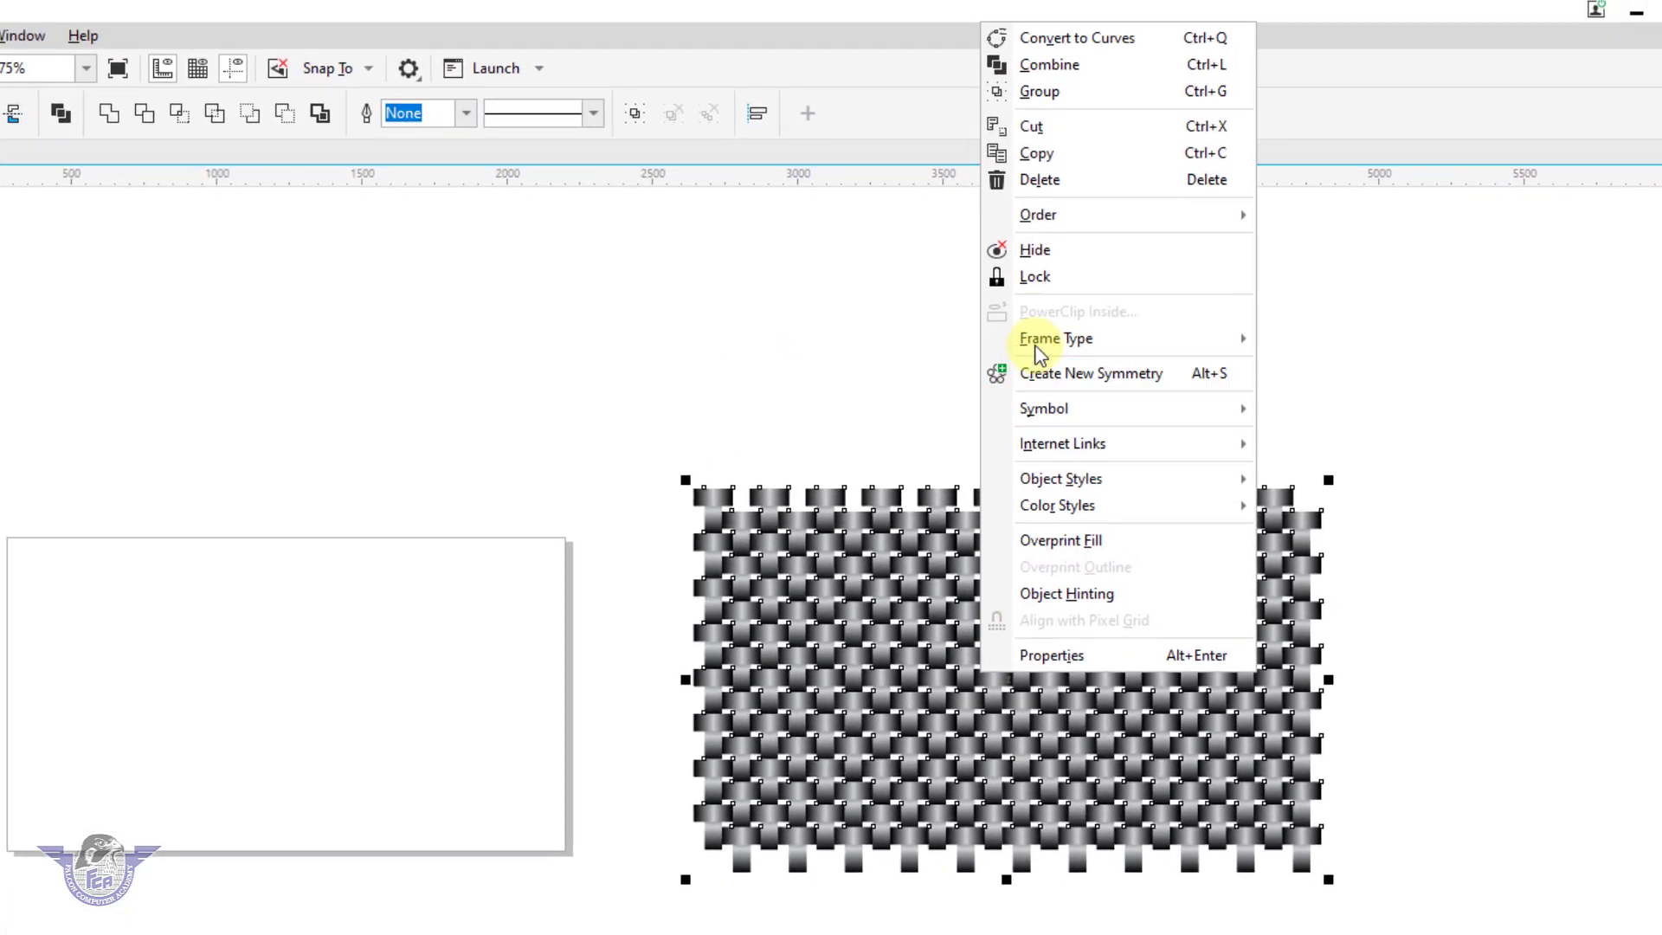
key(ctrl+g)
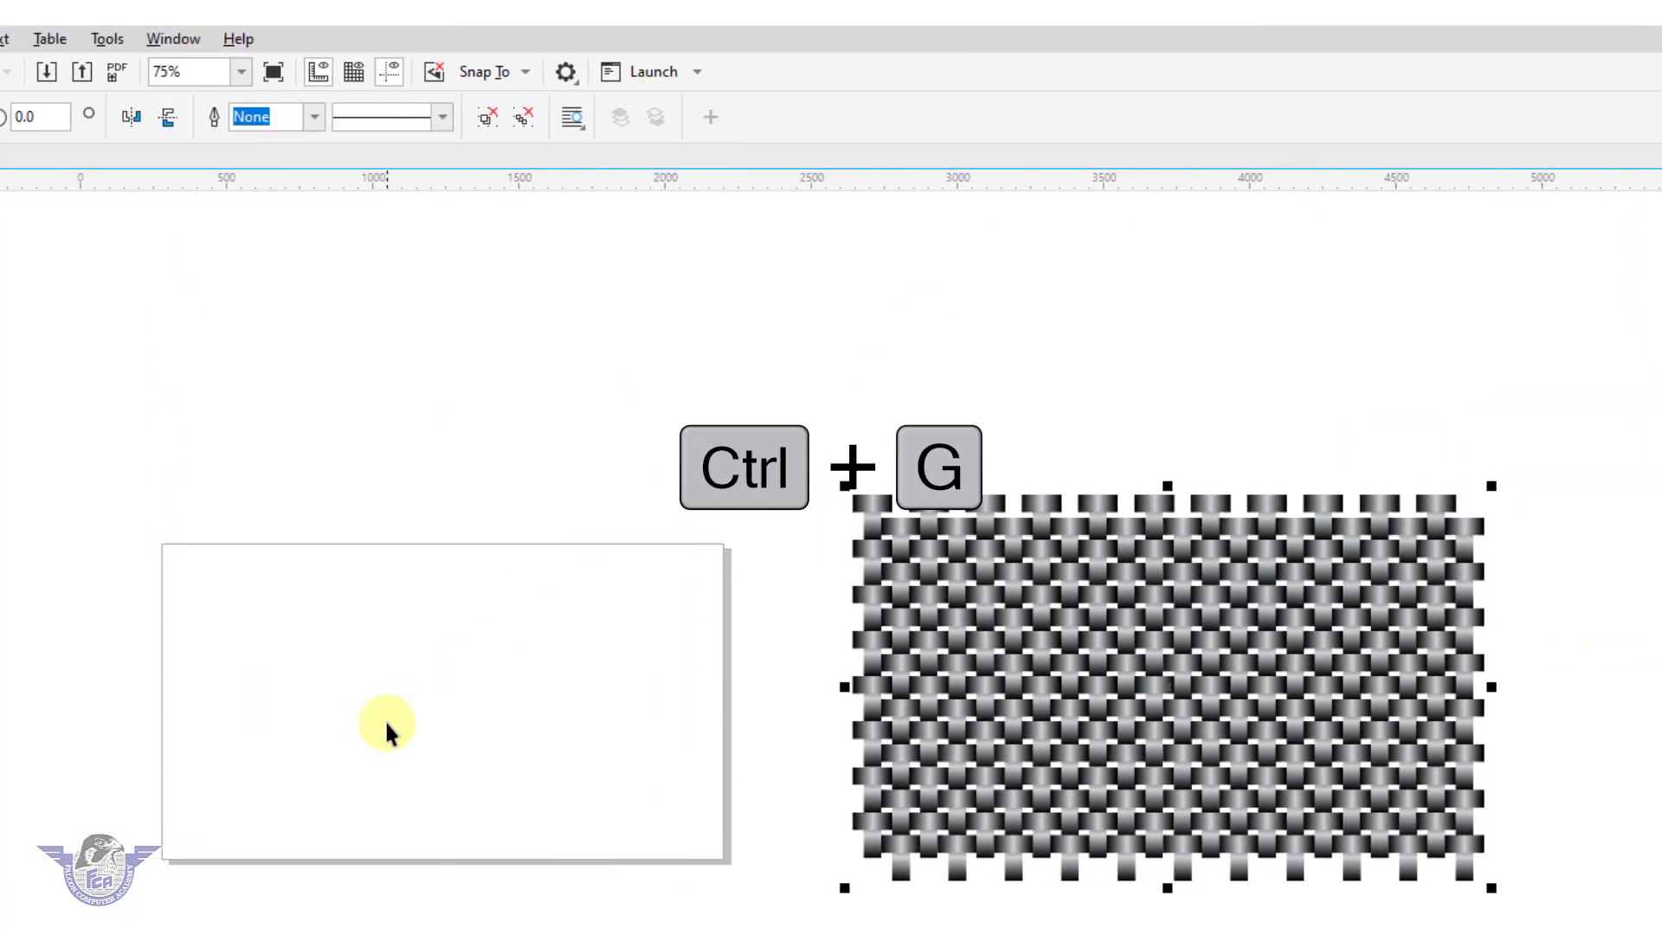
- Create a page-sized rectangle of 1,920 × 1,080 px exactly covering the page
click(198, 654)
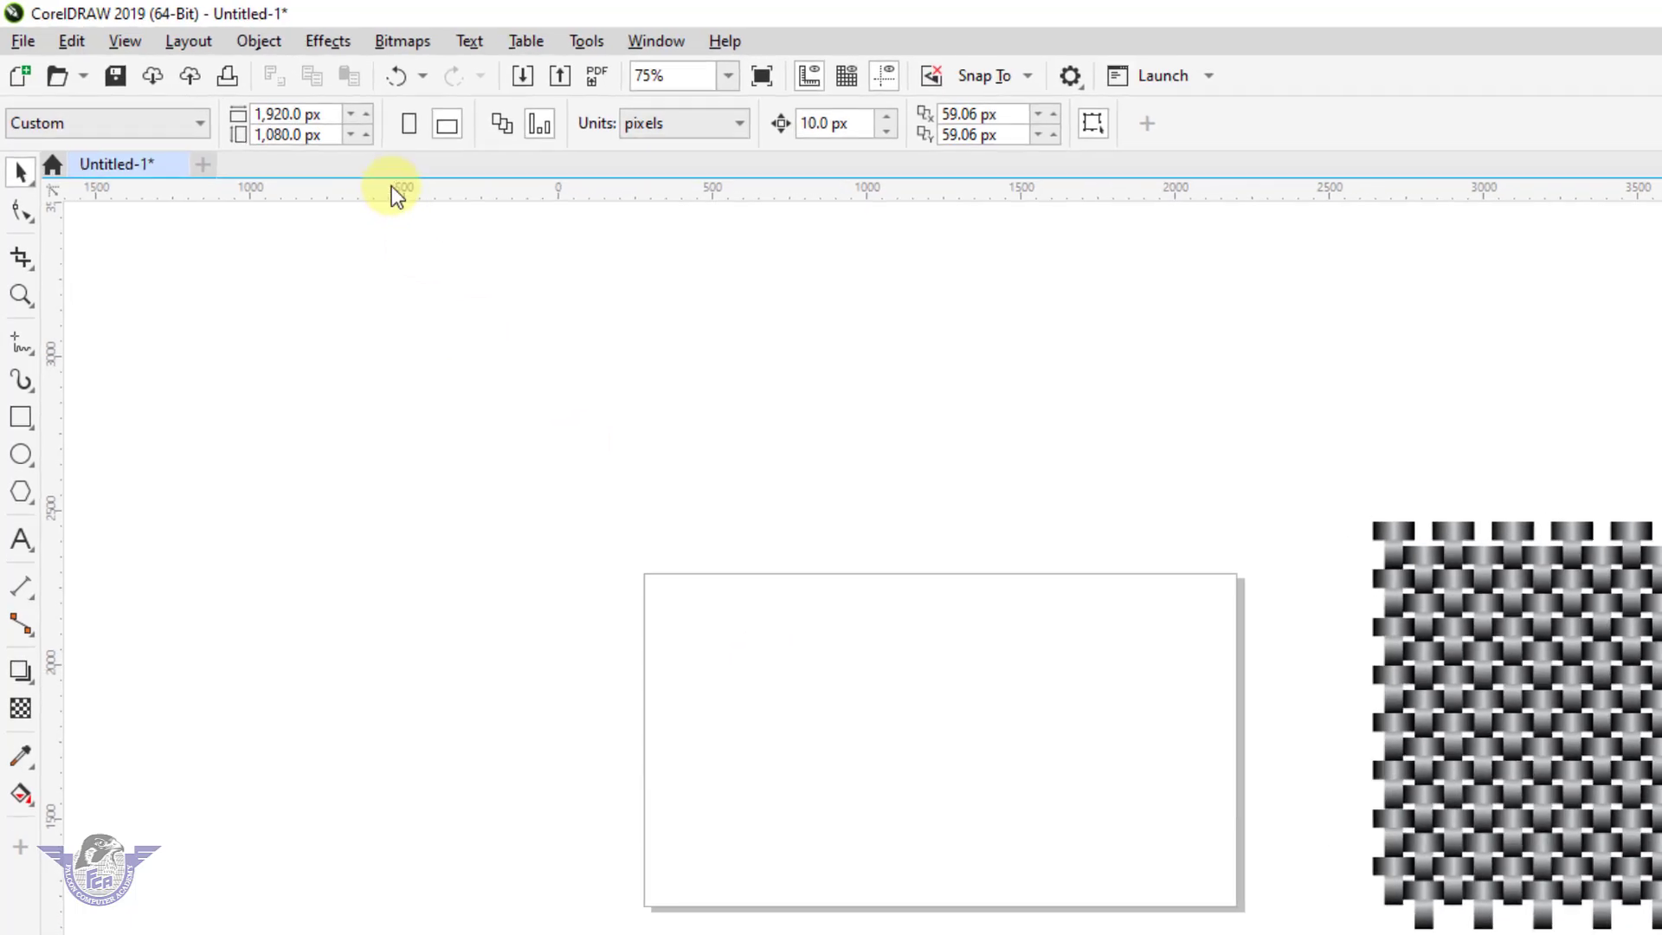
click(321, 117)
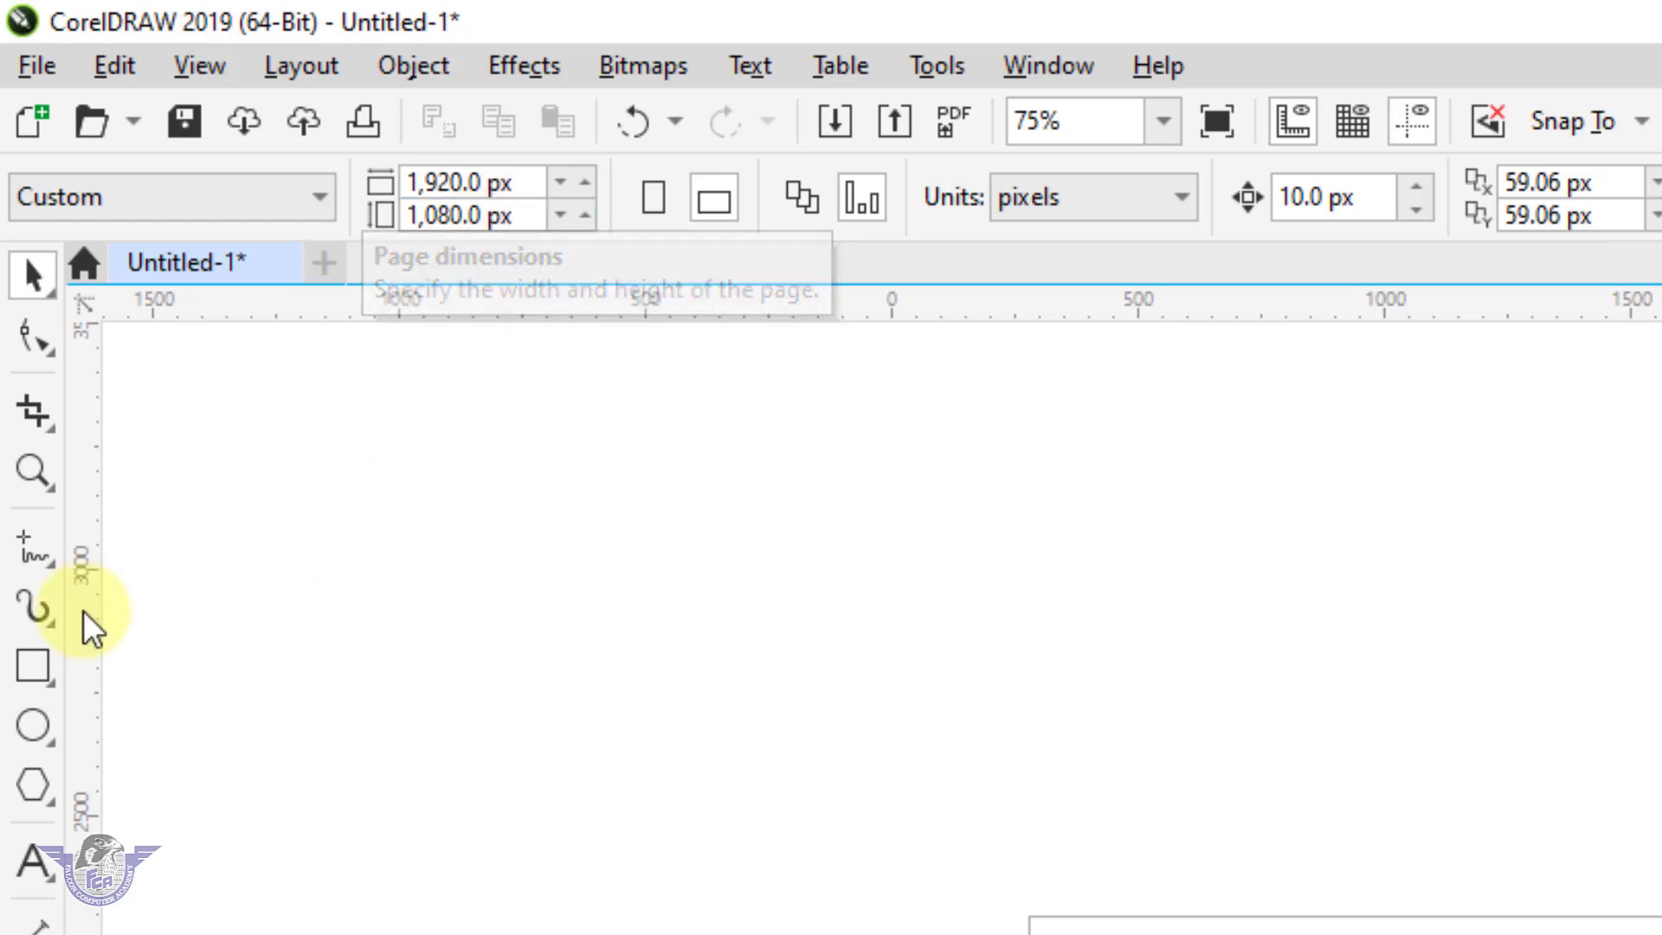
double_click(33, 665)
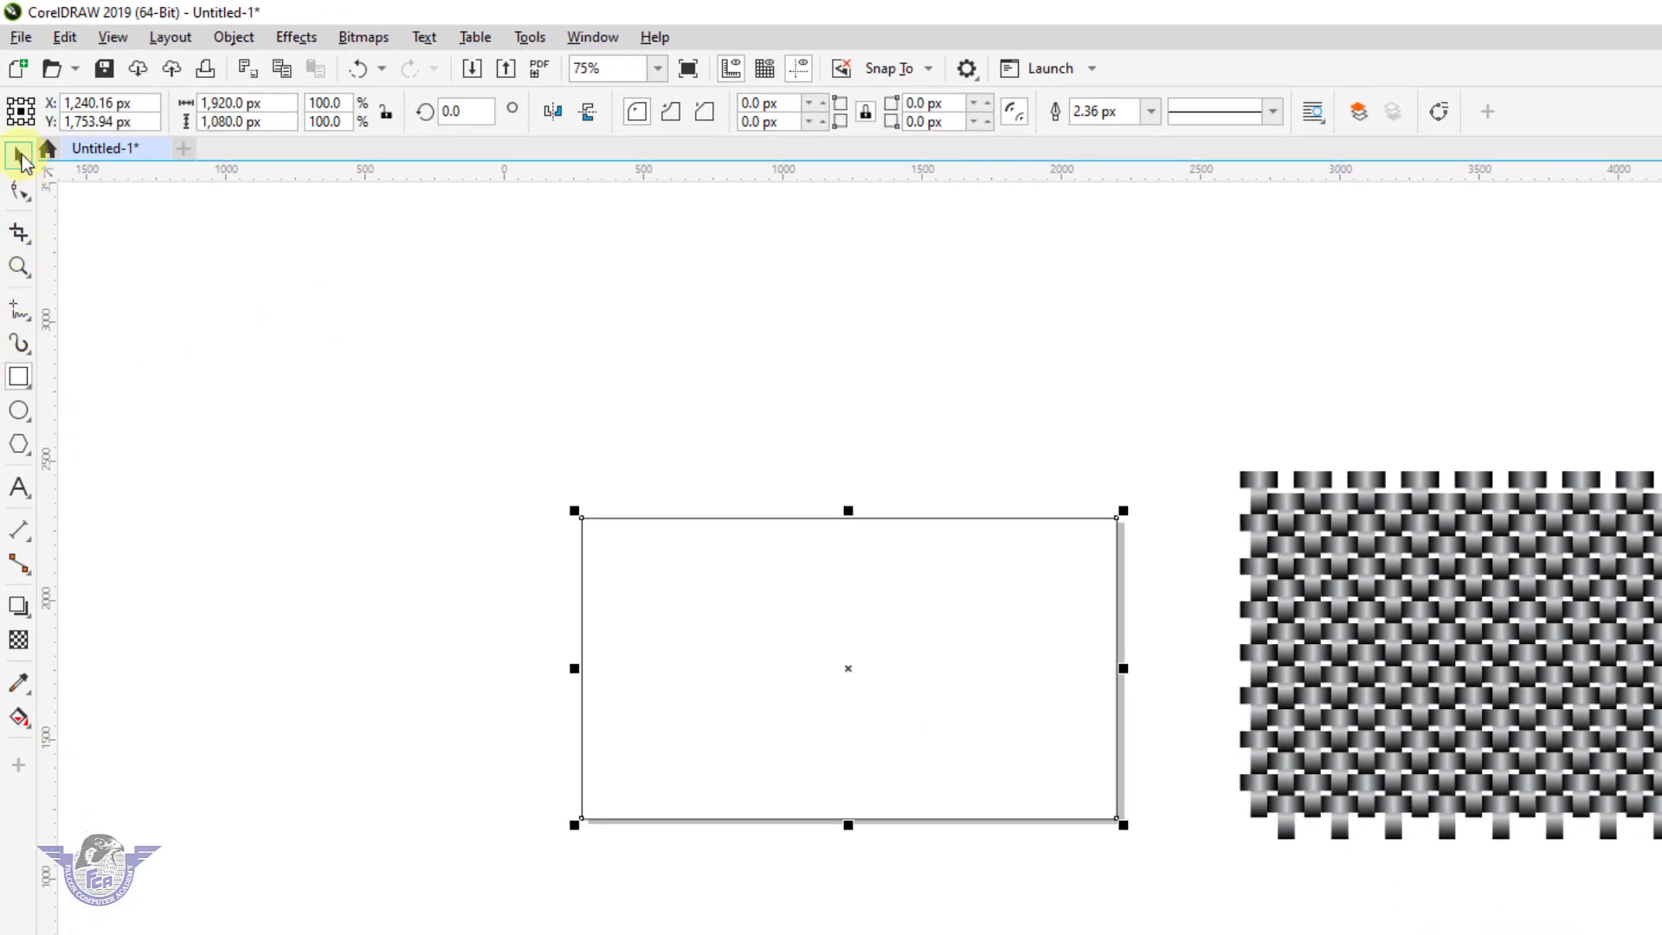
click(20, 156)
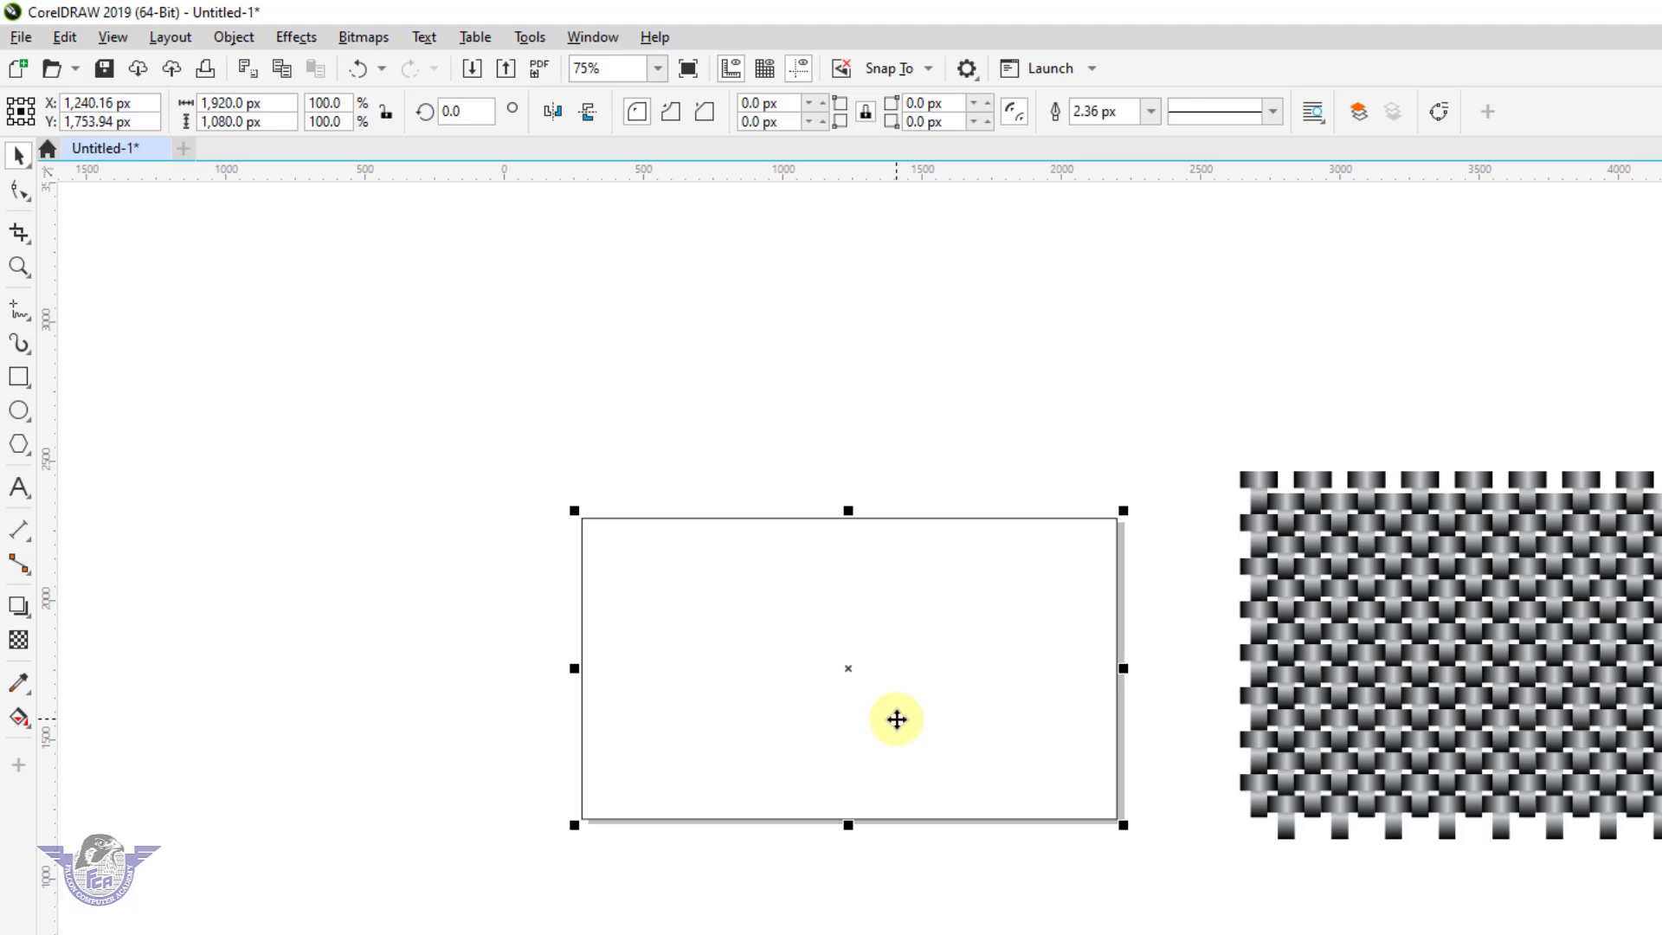
- PowerClip the grouped weave inside the page-sized rectangle and fill the rectangle with black (C:100 M:100 Y:100 K:100)
click(1385, 684)
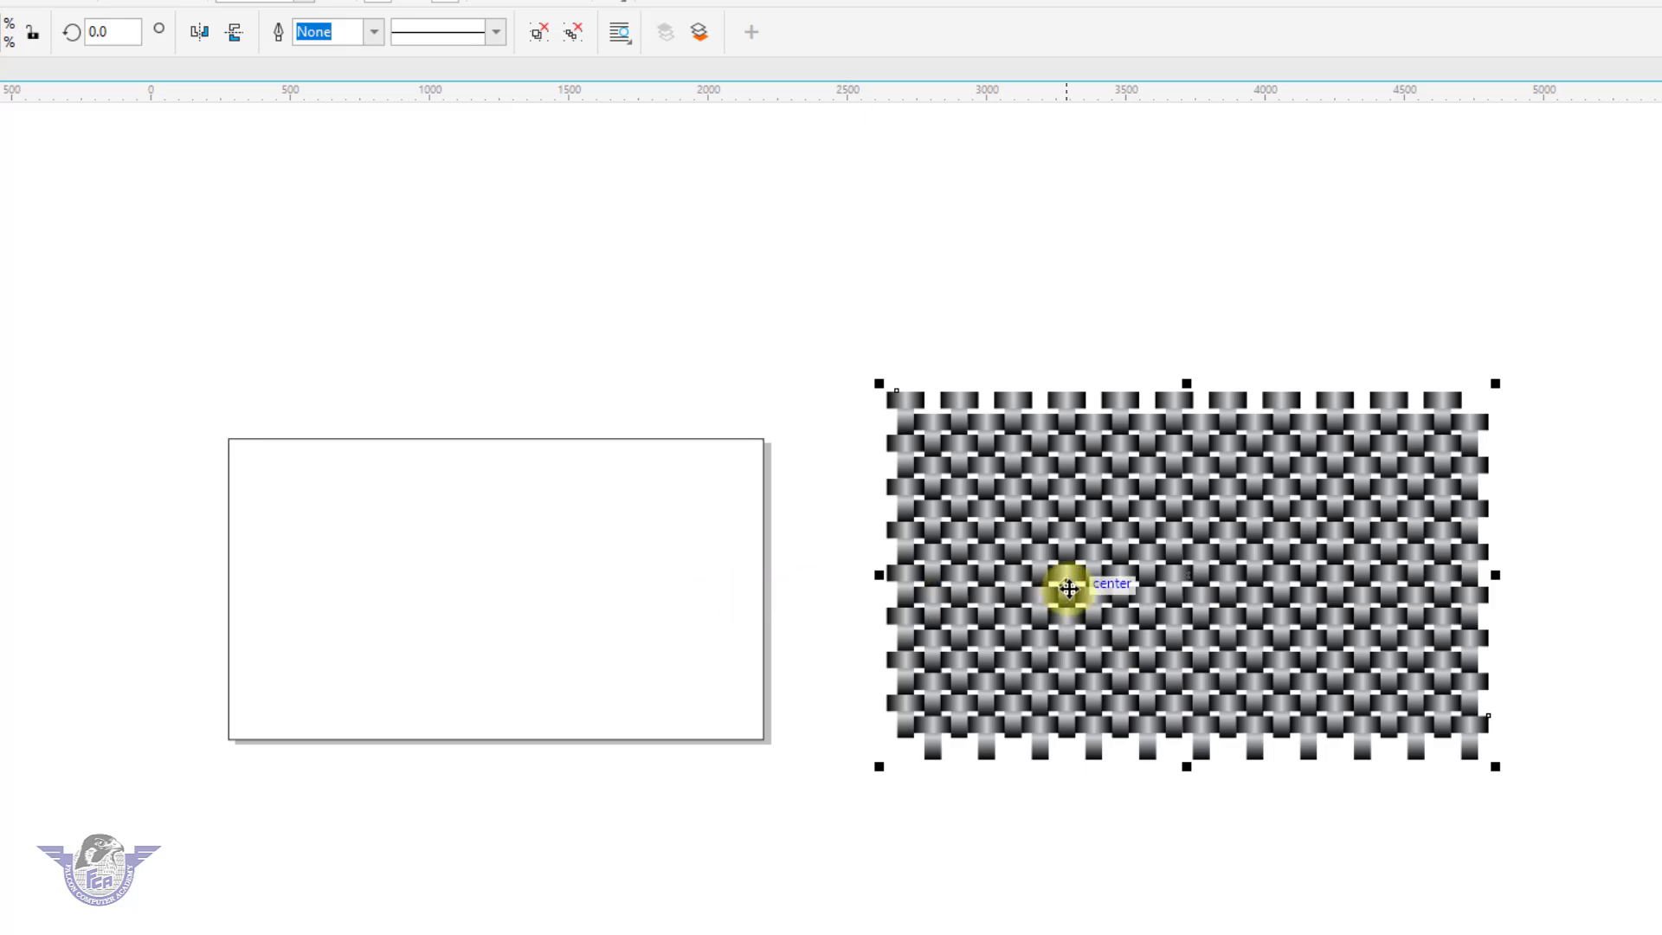
right_click(1069, 588)
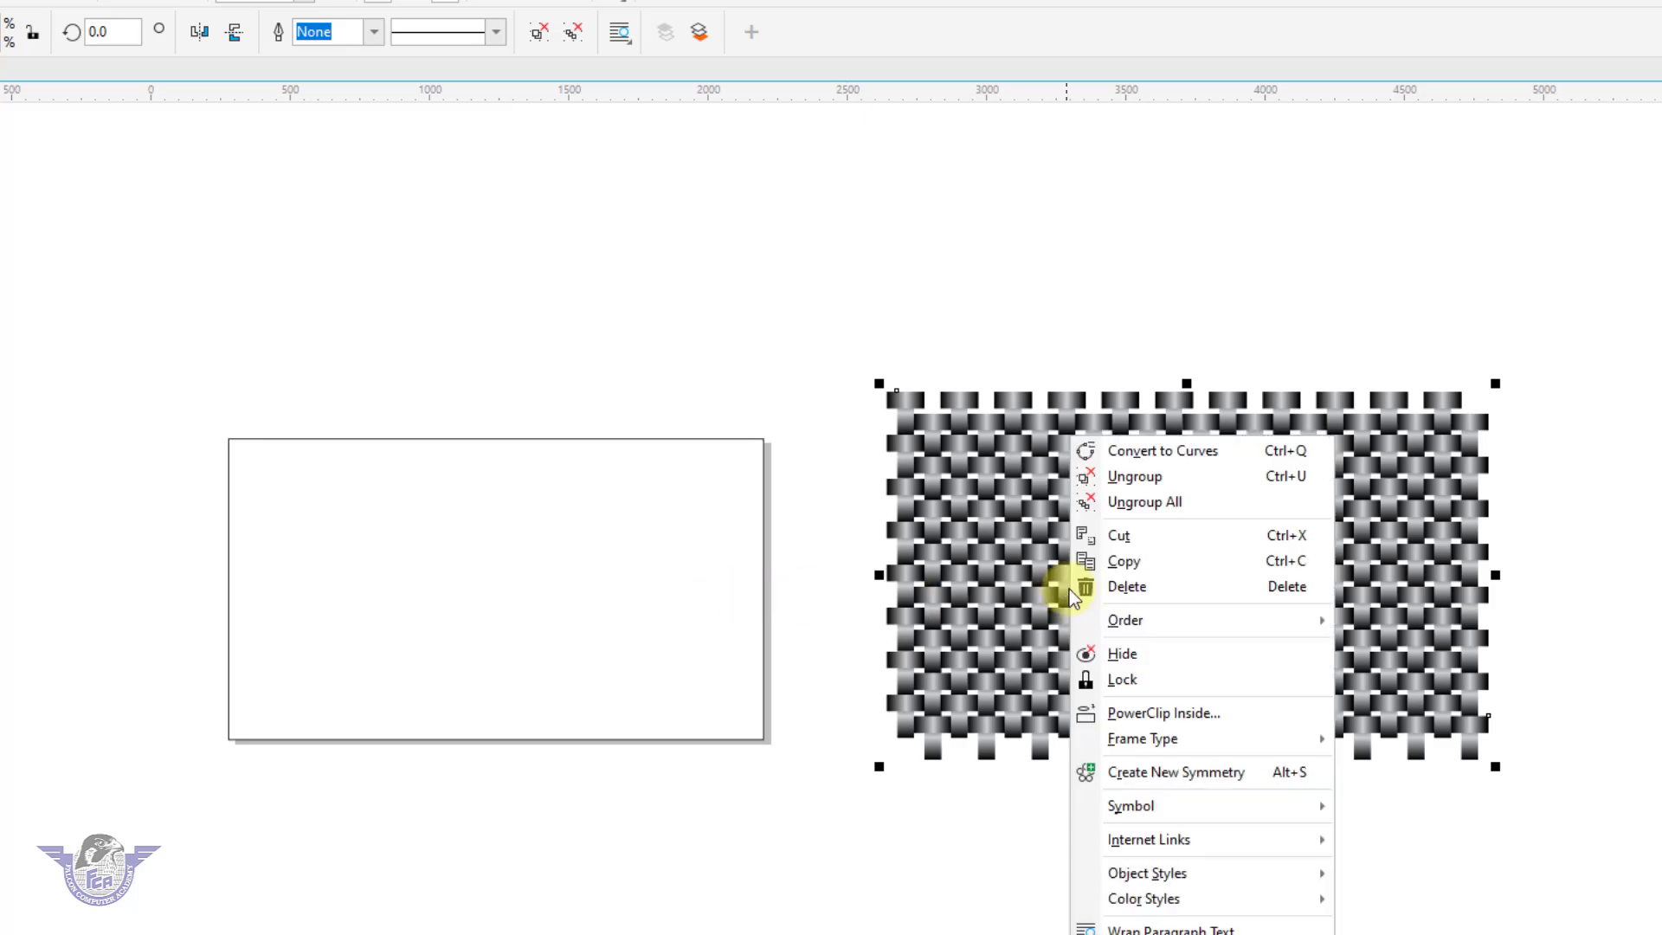
click(1171, 711)
click(606, 609)
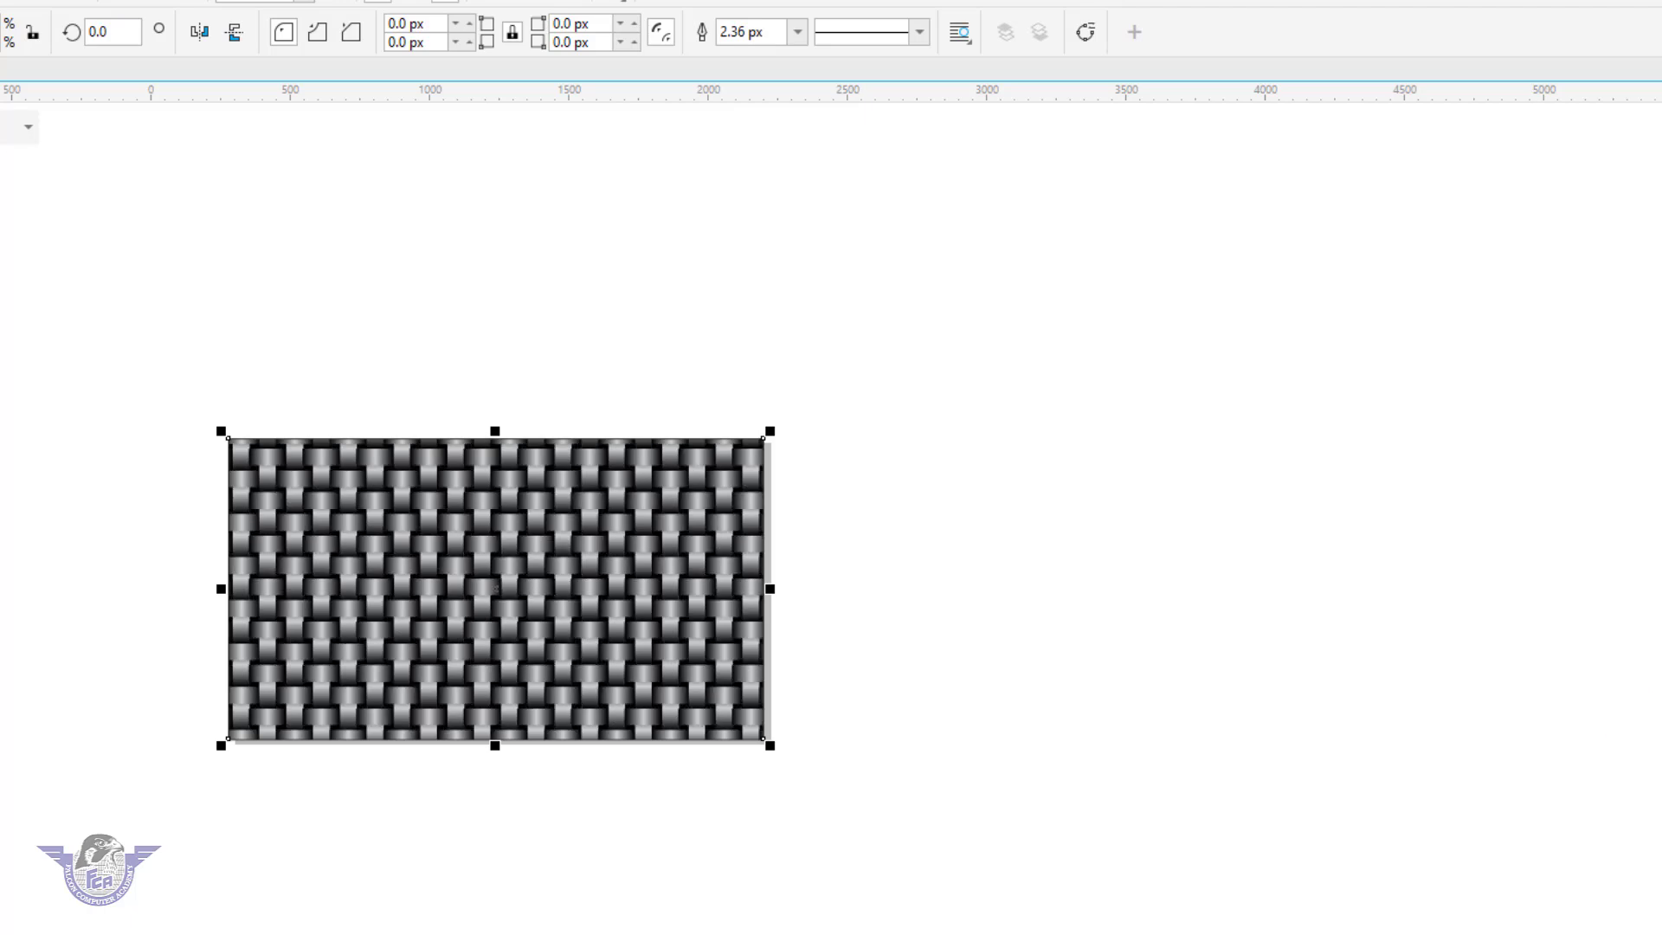
key(F4)
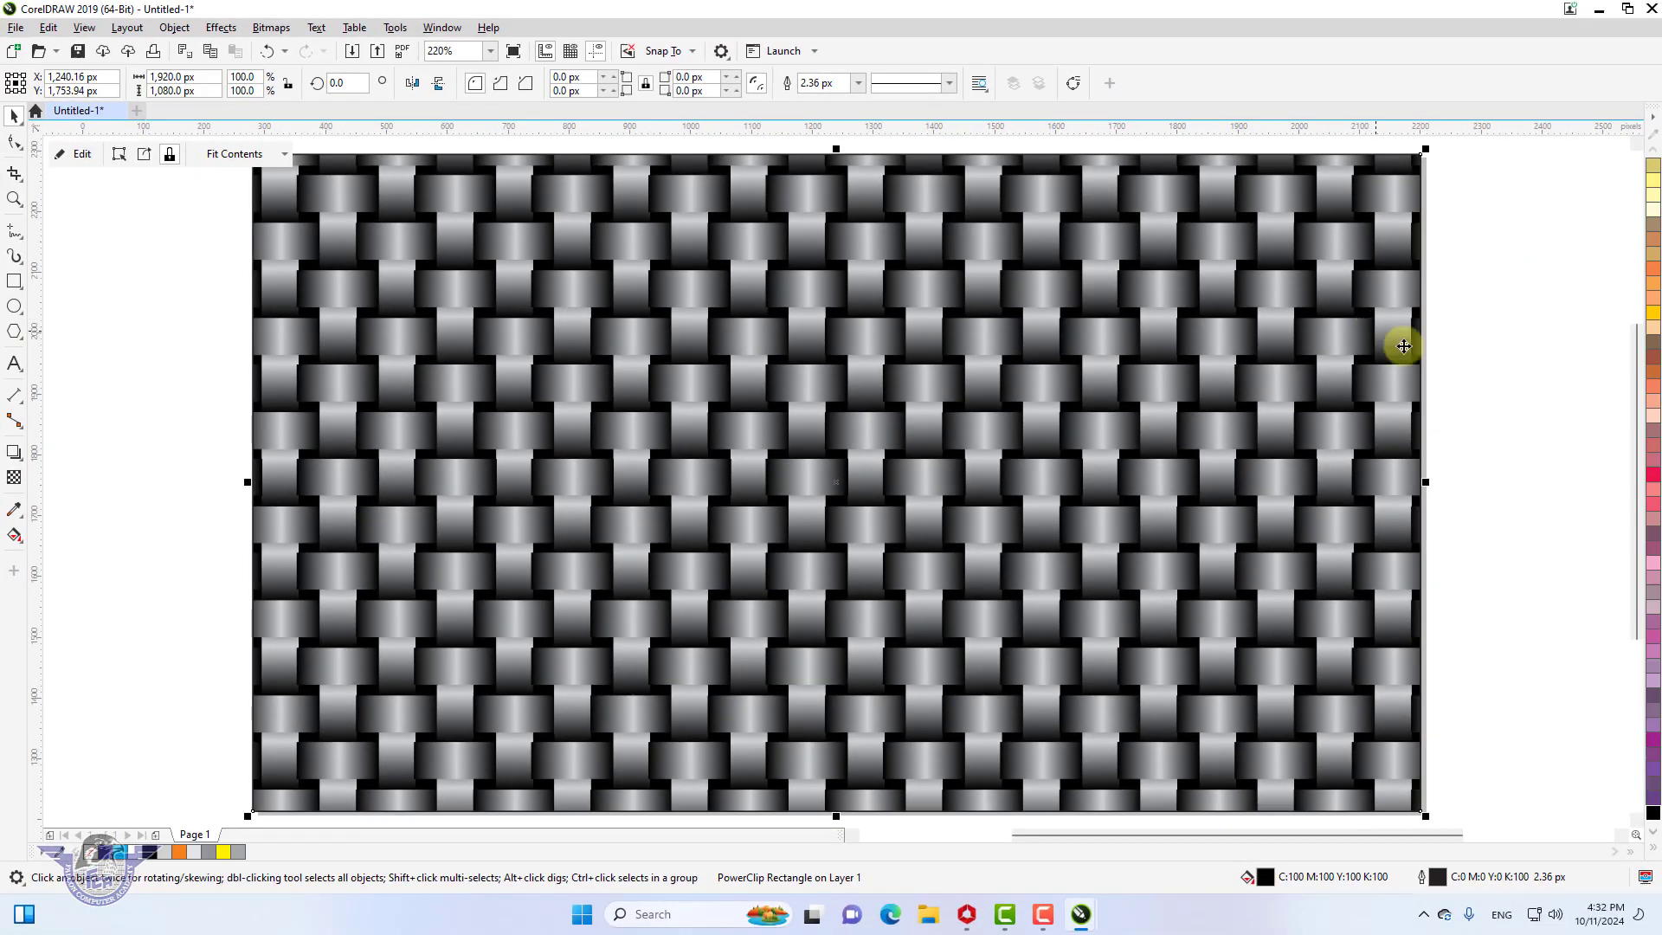
click(1649, 430)
click(1500, 387)
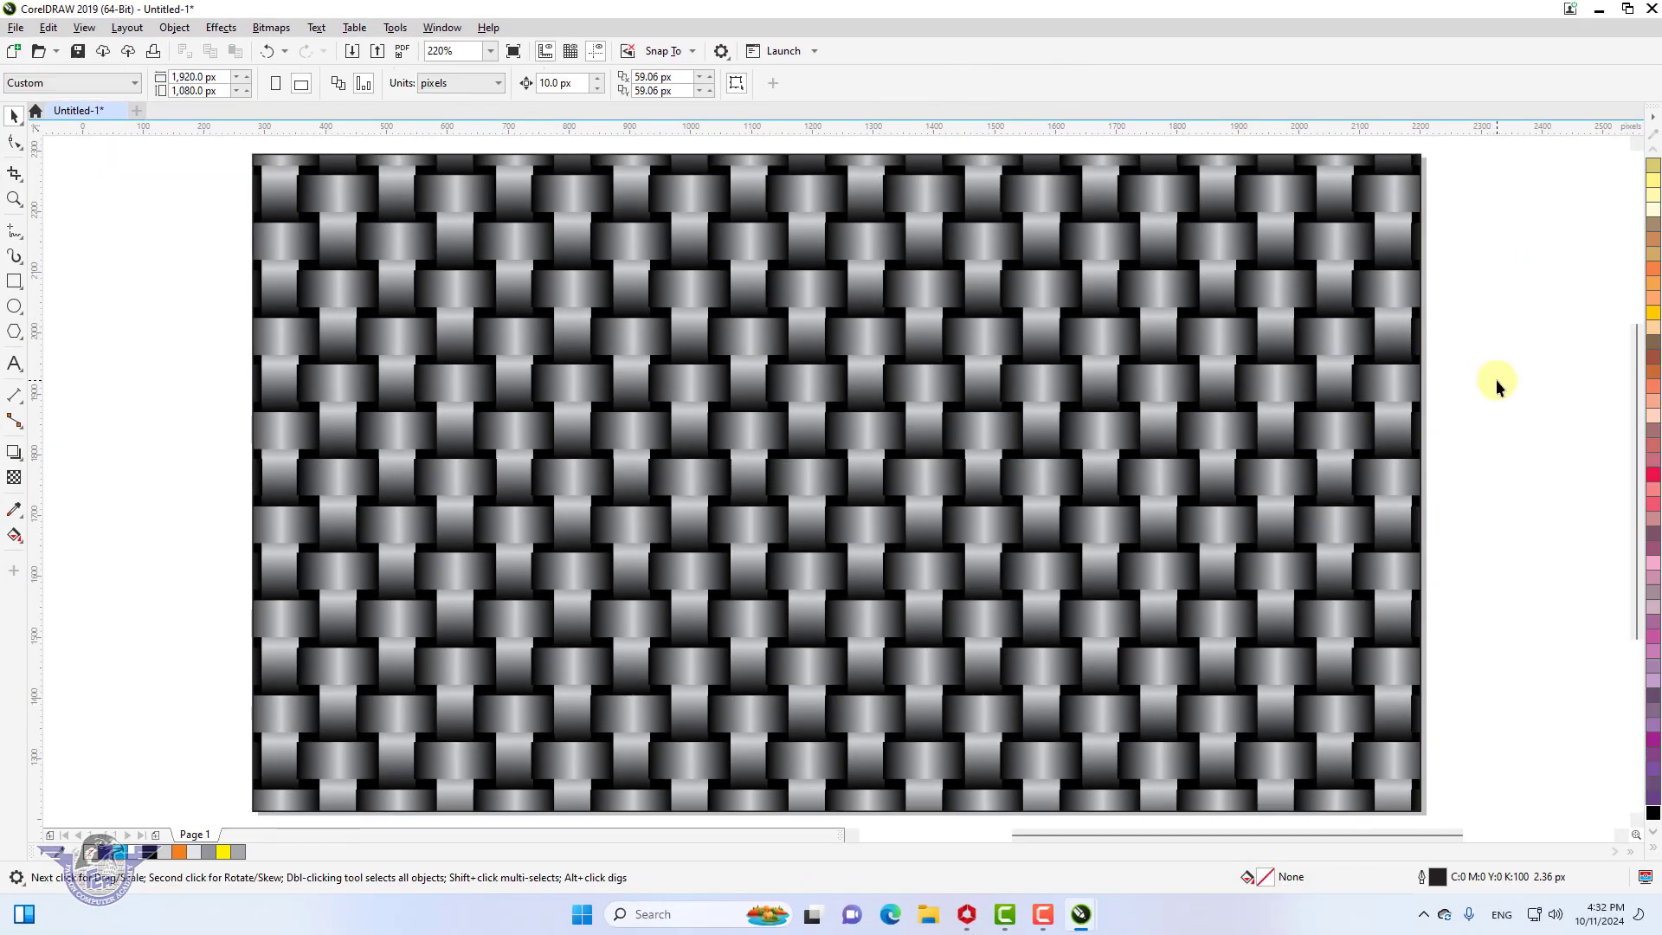